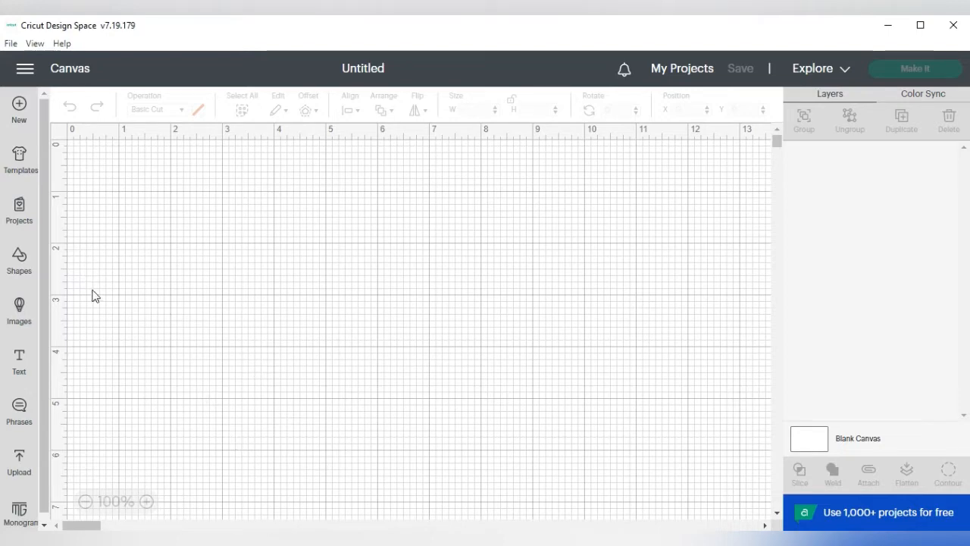
Step: Add the uploaded messy-bun woman image from the recent uploads to the canvas
click(23, 462)
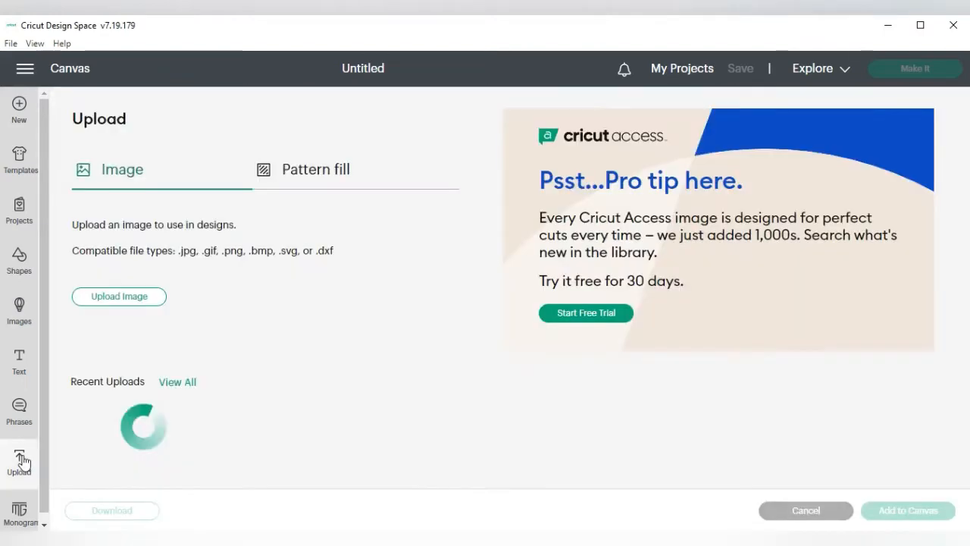
scroll(222, 410, down, 2)
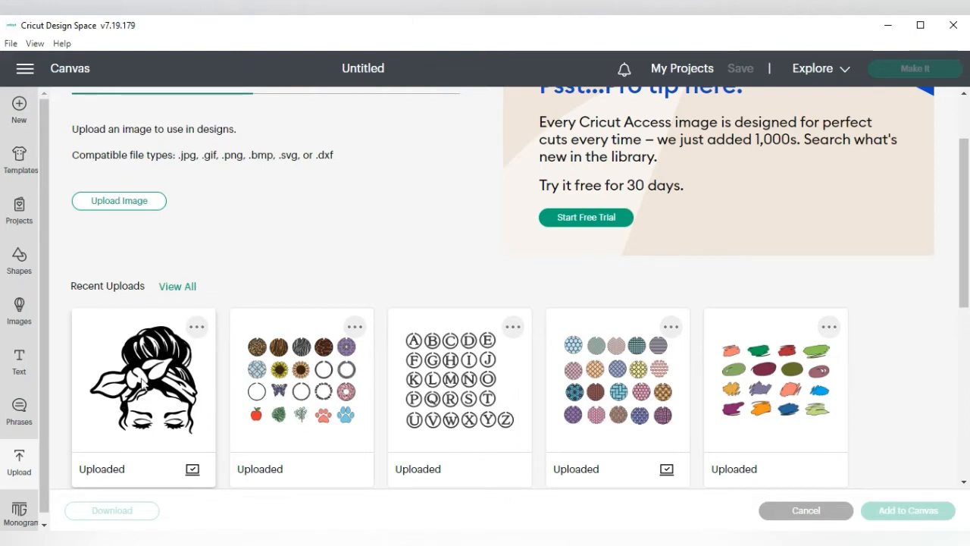
click(142, 385)
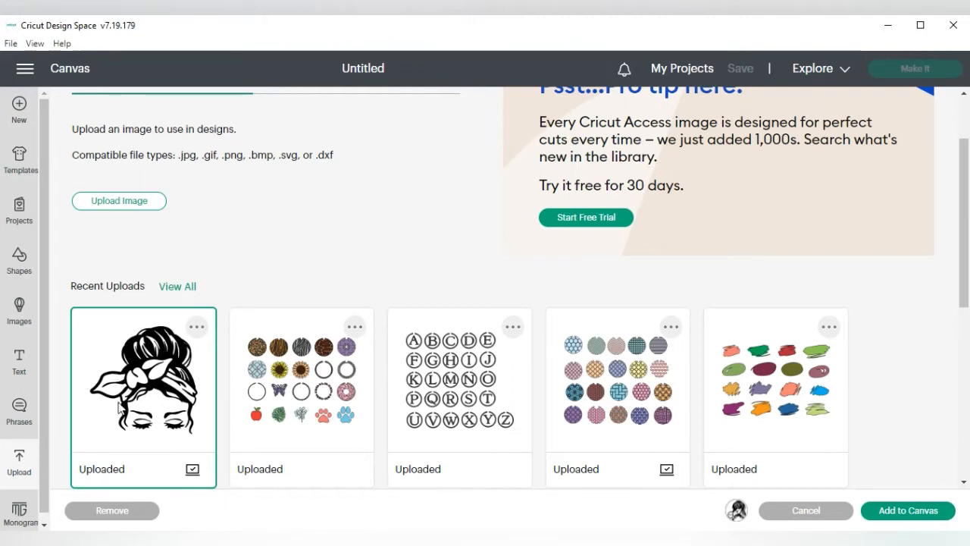
click(165, 403)
click(165, 404)
click(907, 510)
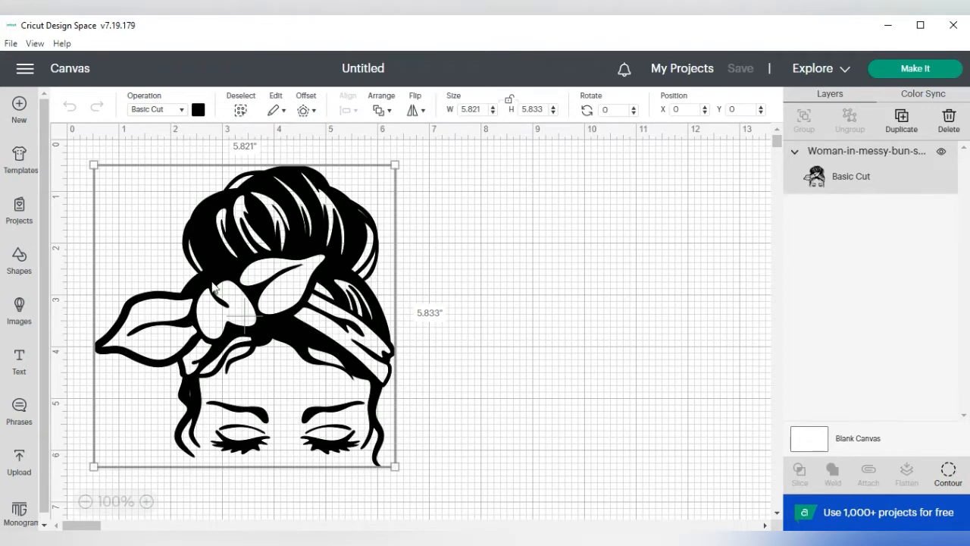
Step: Duplicate the woman image and place the copy beside the original at about X 8.6, Y 0.6
click(85, 502)
click(85, 503)
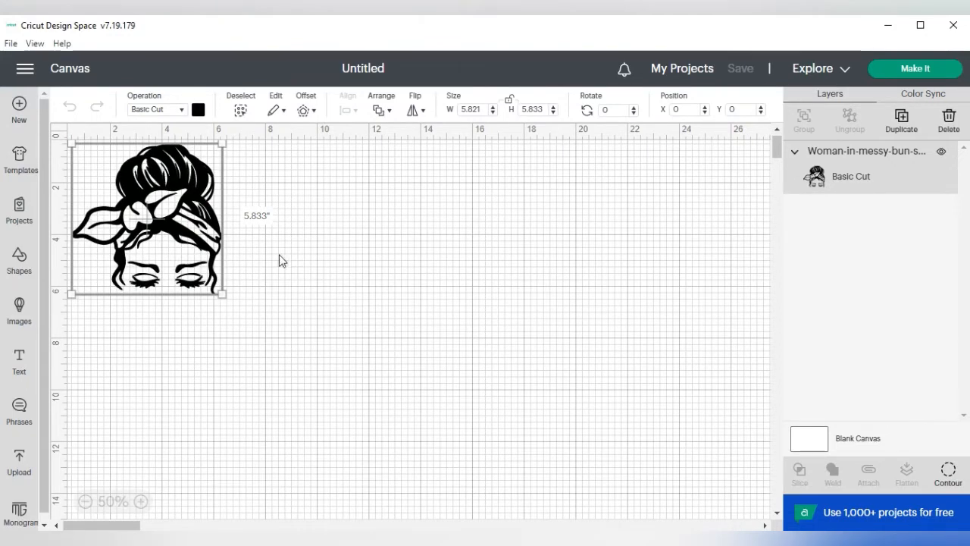
click(900, 122)
drag(182, 226, 369, 228)
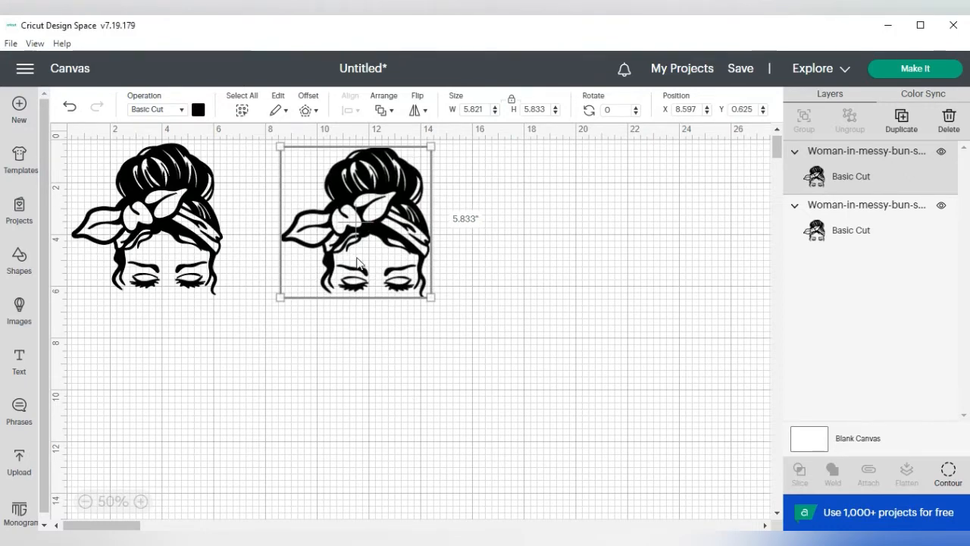
Step: Open the original woman image's contours for editing and hide all of them
click(160, 209)
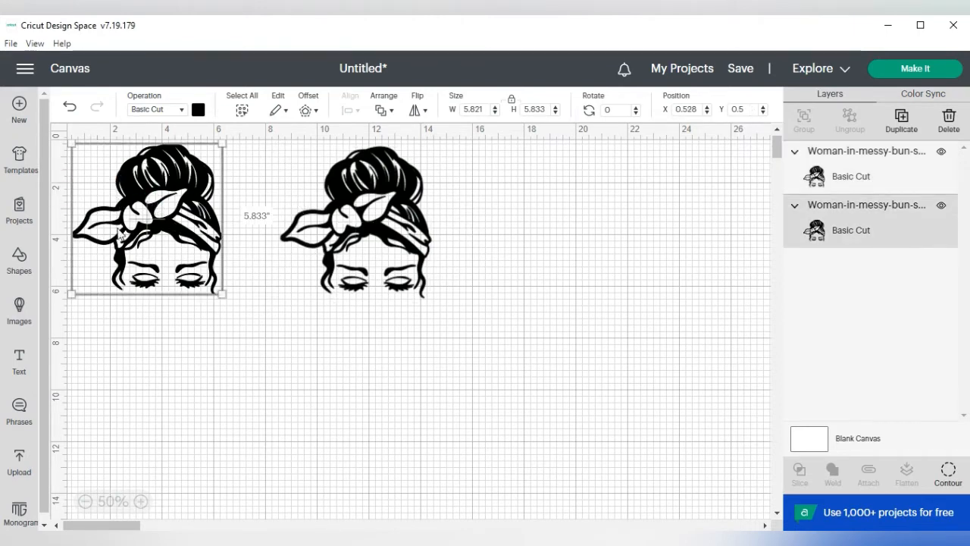
click(84, 501)
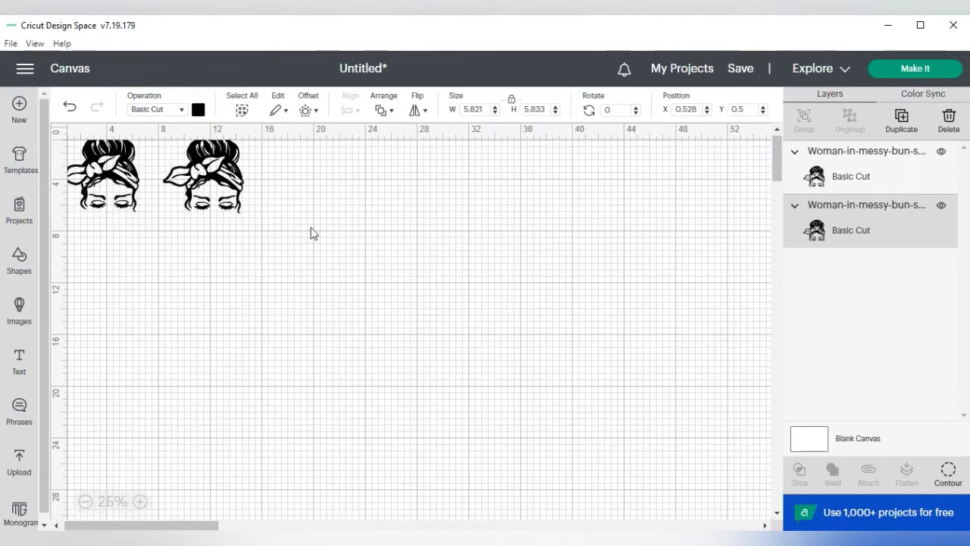
scroll(492, 308, up, 2)
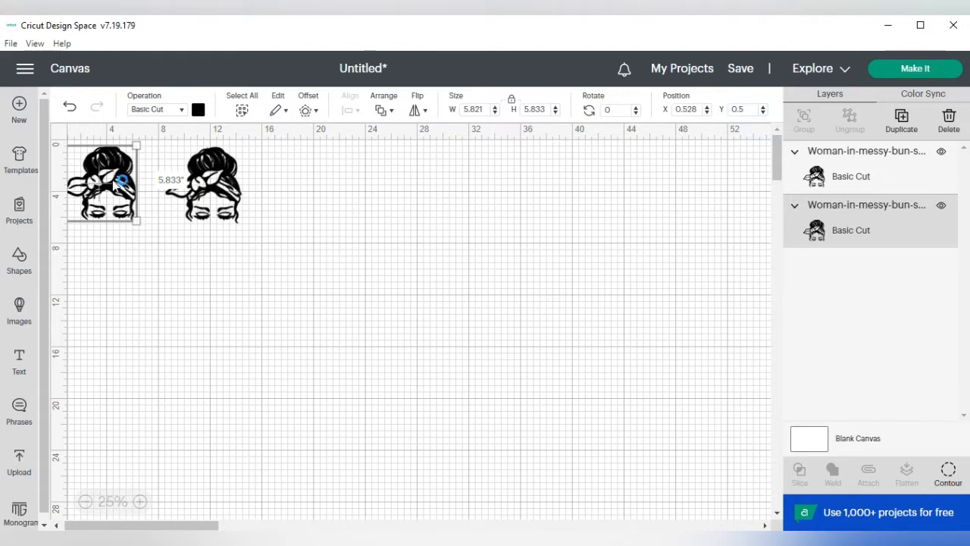
click(949, 471)
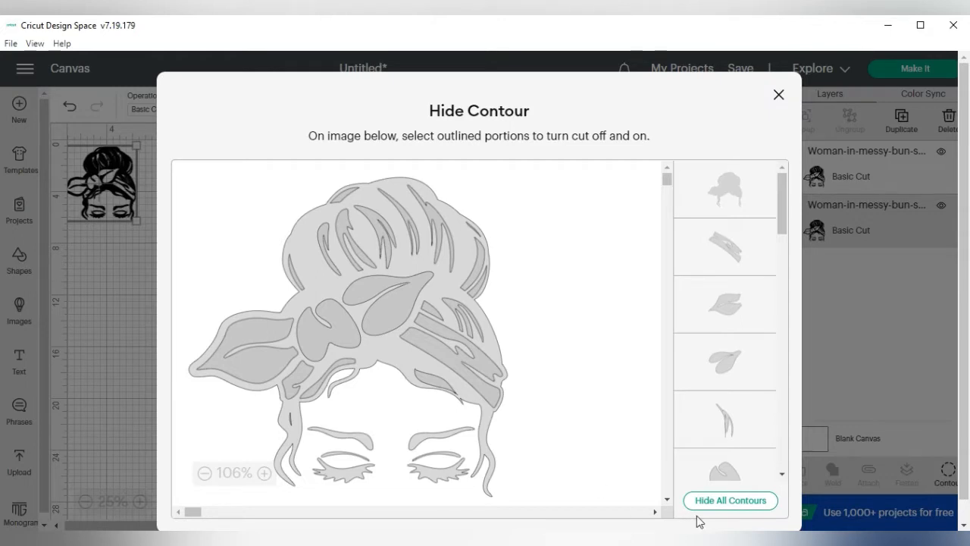
click(726, 506)
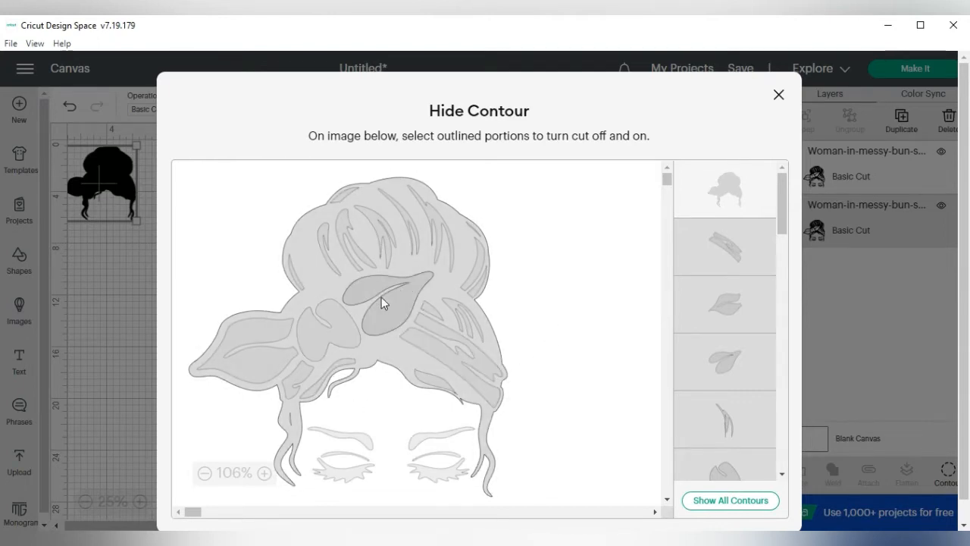
Step: Turn the bow, knot and band contours back on and hide the outer head silhouette, leaving only the headscarf pieces
click(258, 337)
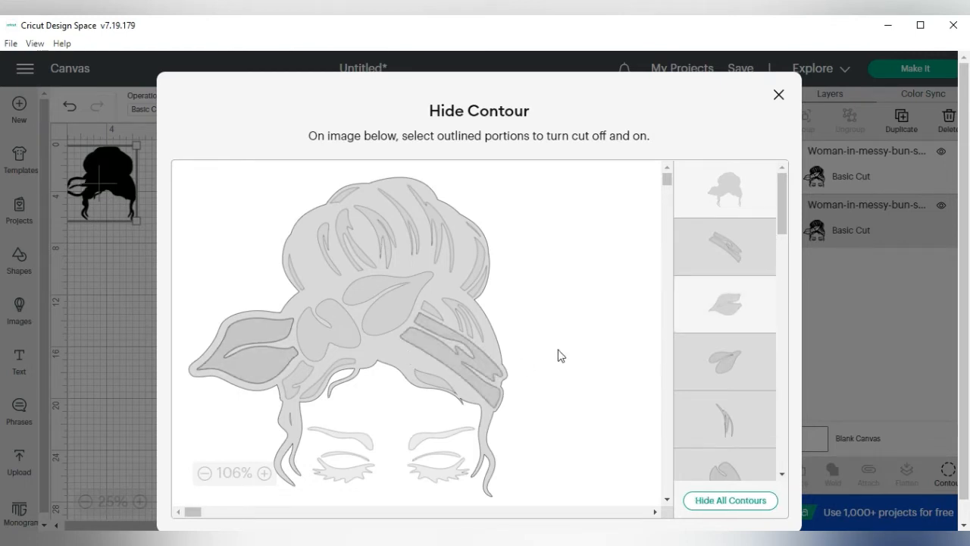
click(732, 189)
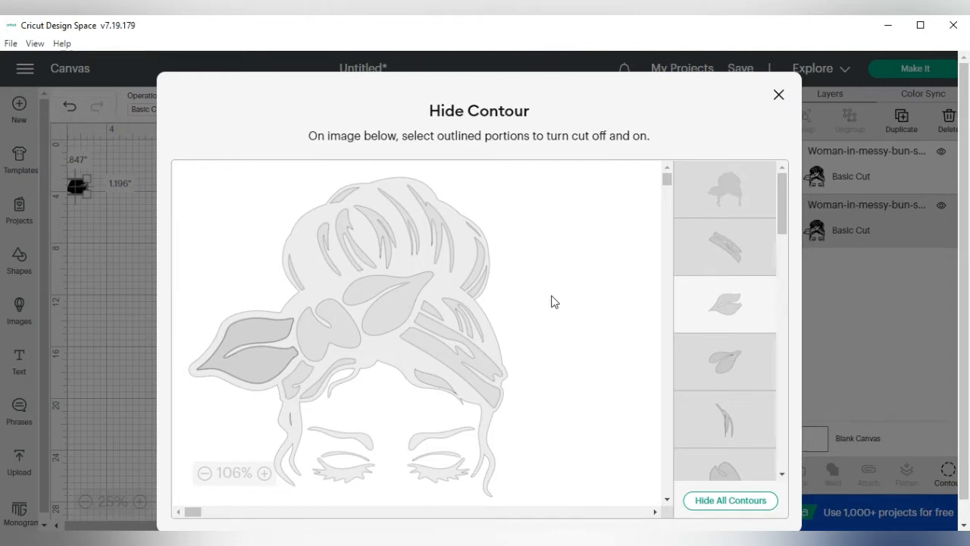
click(321, 338)
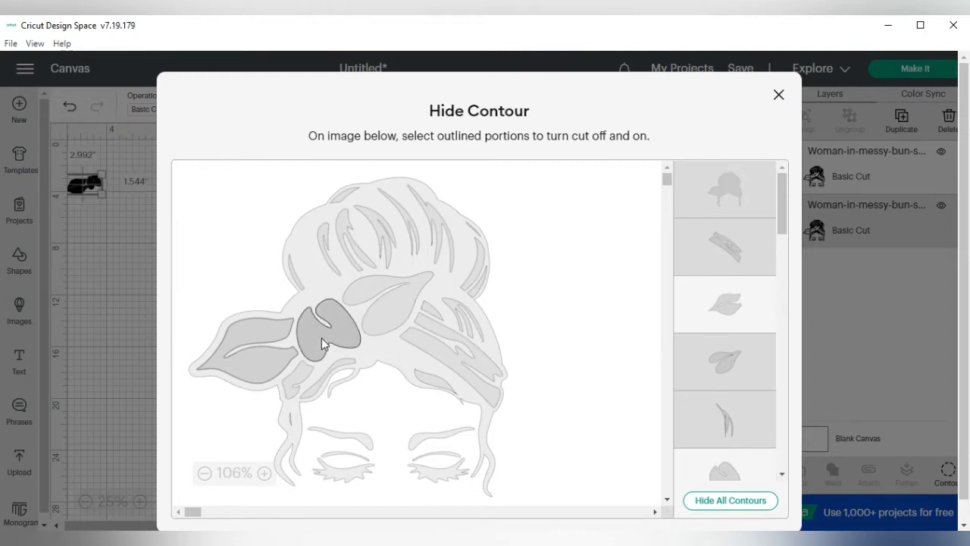
click(345, 291)
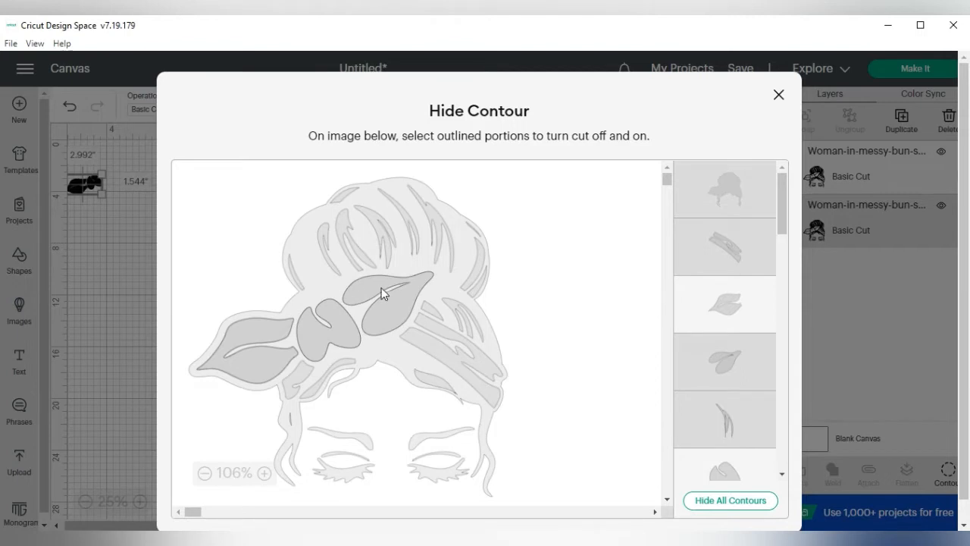
click(435, 388)
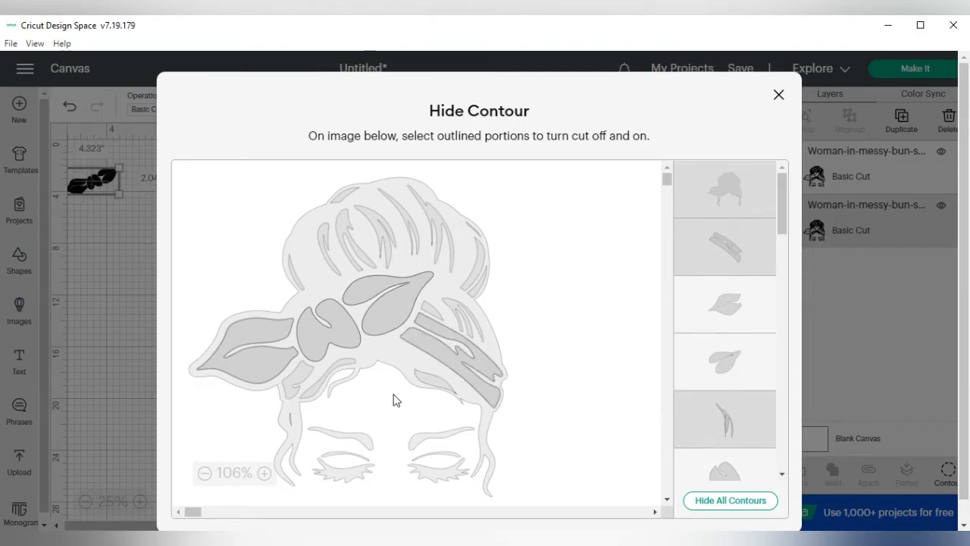
click(297, 375)
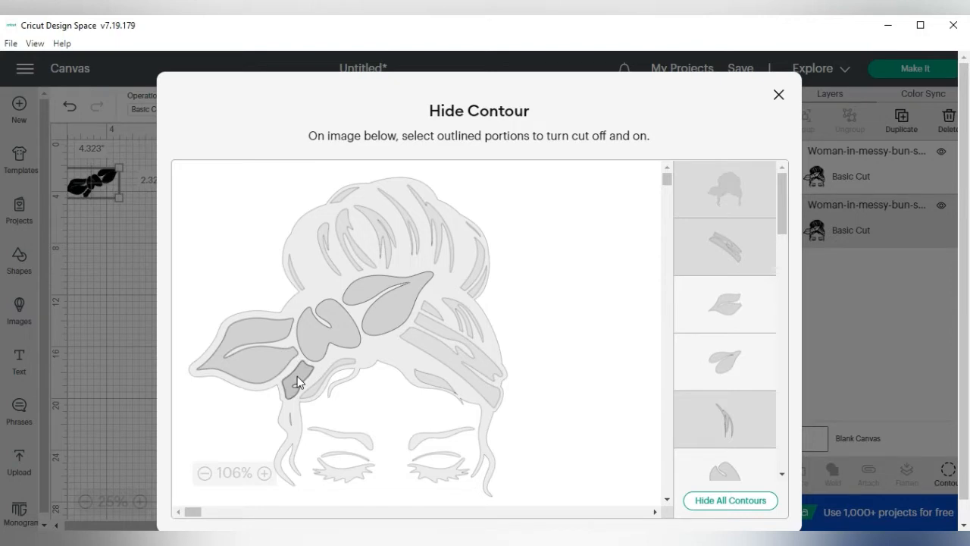
click(464, 353)
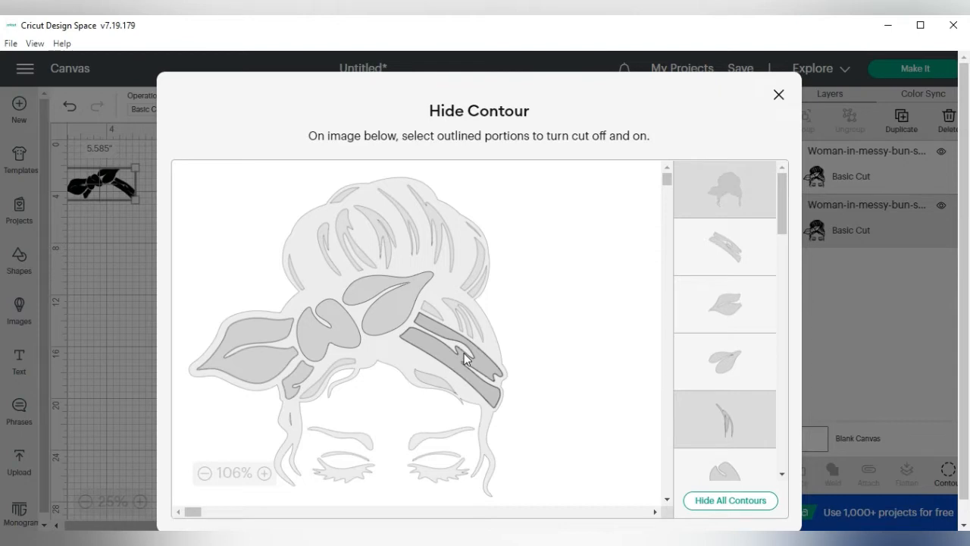
click(464, 353)
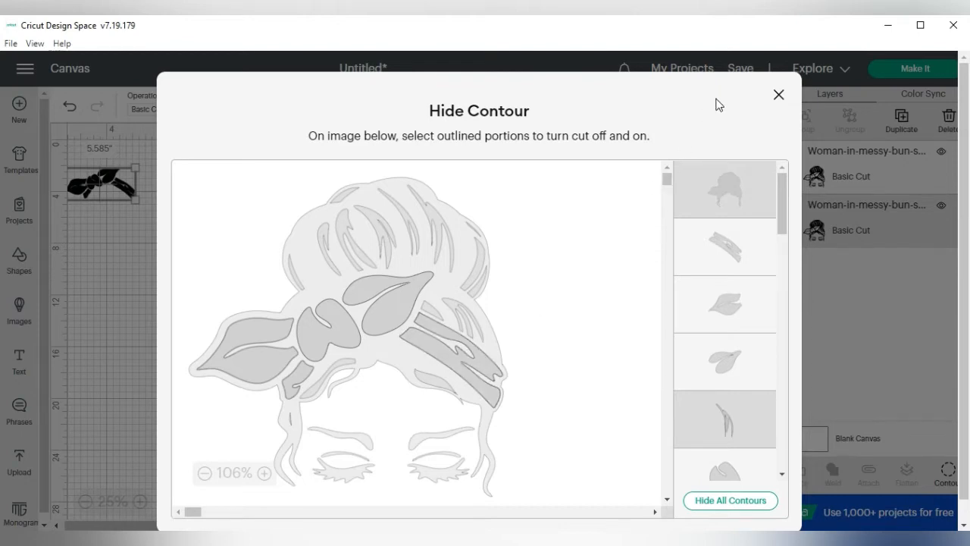
click(779, 97)
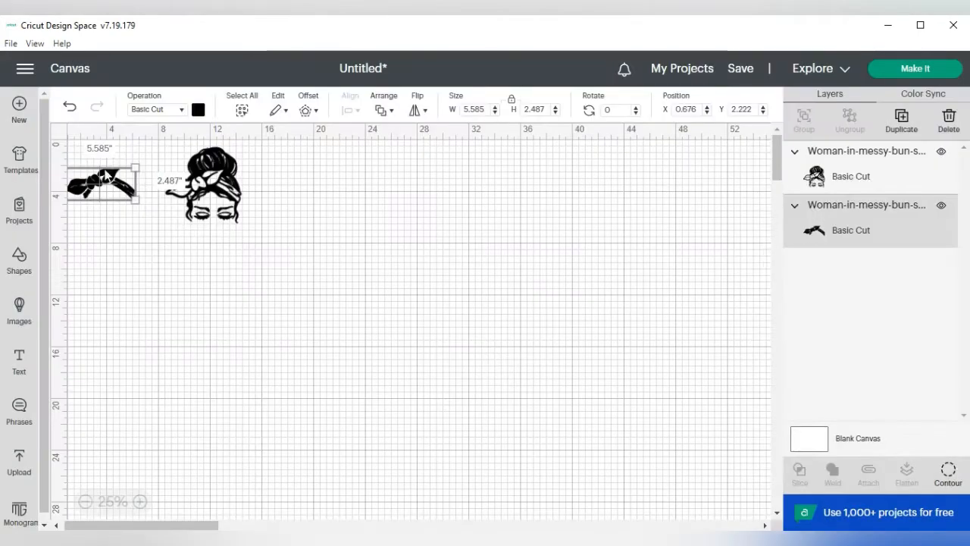
Step: Arrange the full woman image and the headscarf side by side, with the headscarf at about X 12.4, Y 6.4
drag(108, 180, 386, 243)
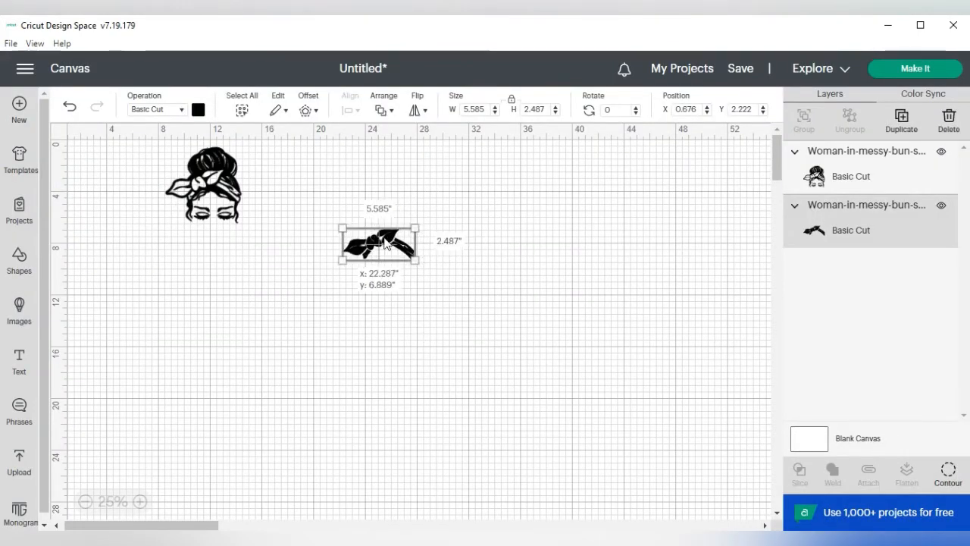
click(140, 501)
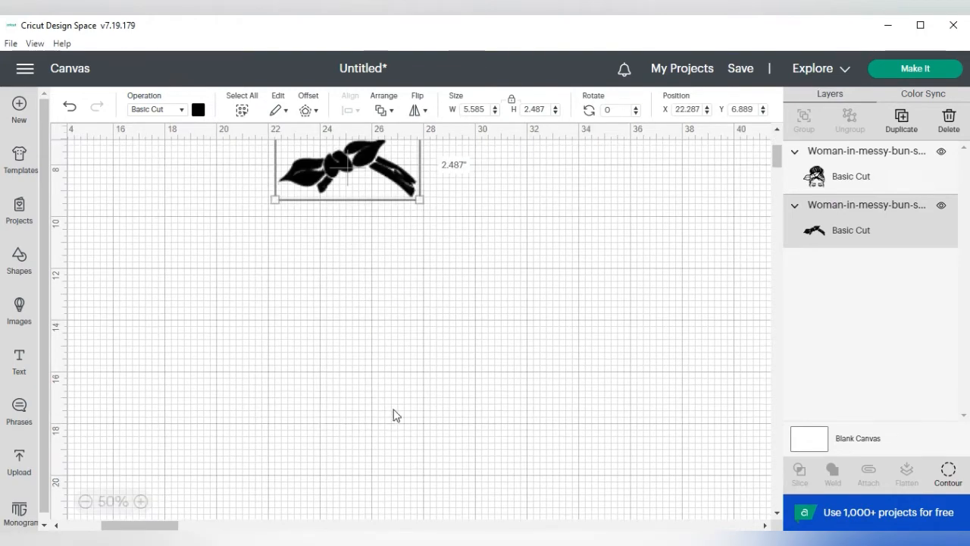
scroll(403, 412, up, 3)
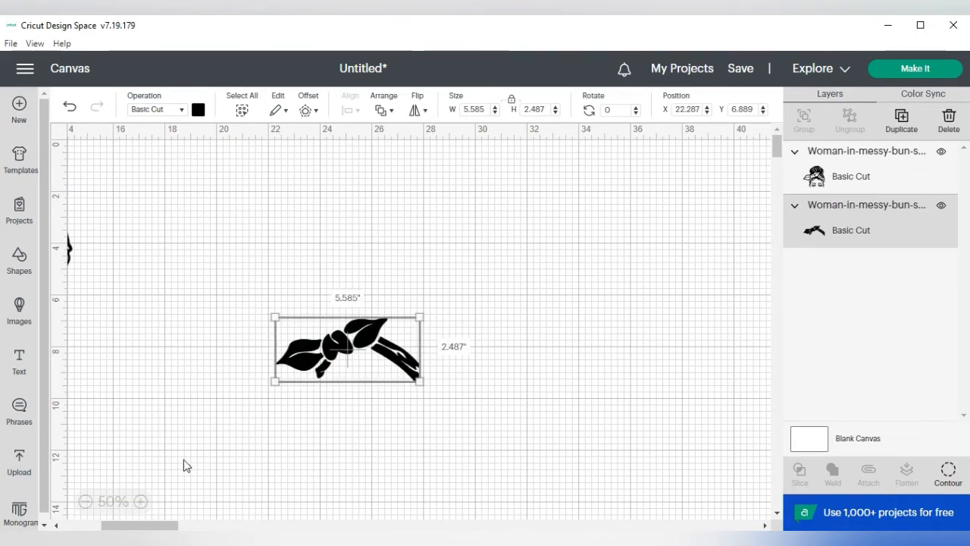
click(73, 525)
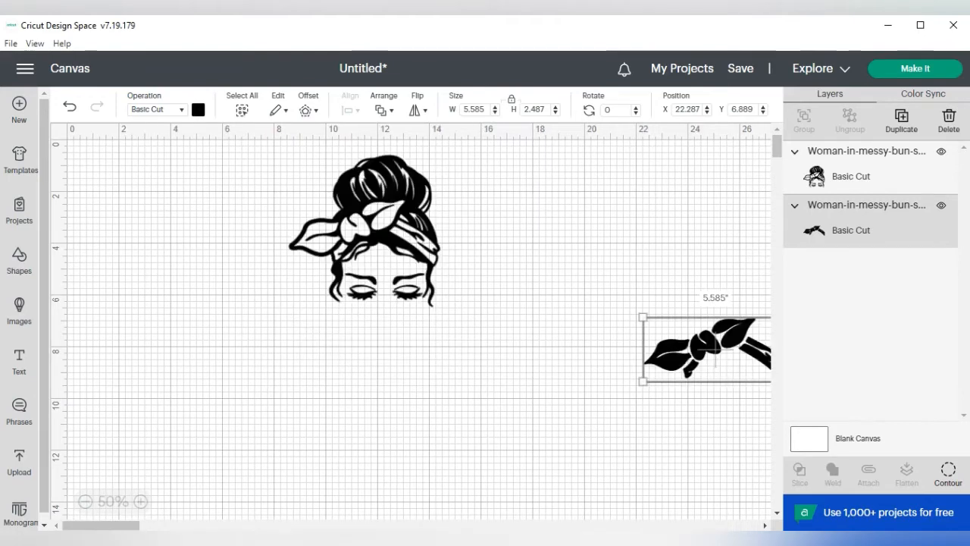
drag(377, 267, 253, 361)
drag(723, 352, 468, 350)
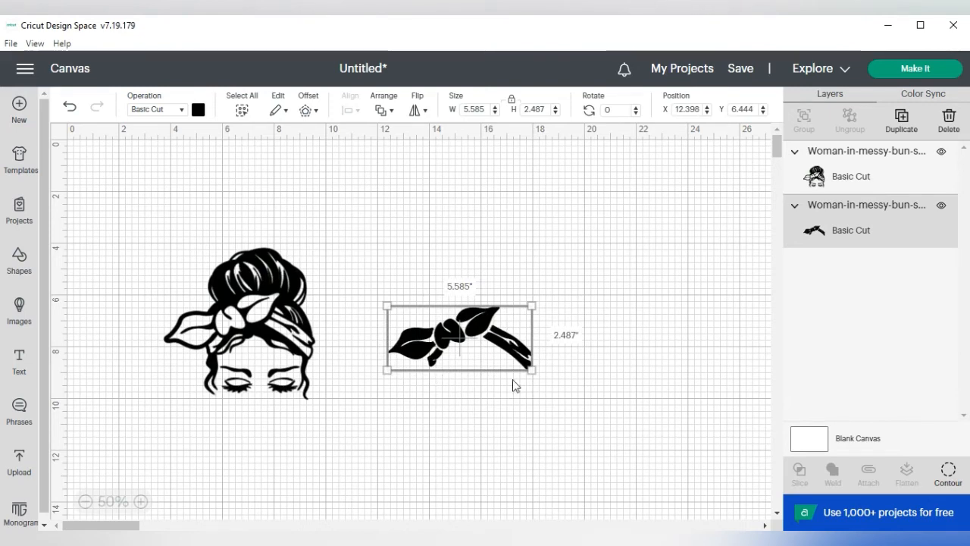
Step: Set the headscarf's material color to red
click(198, 111)
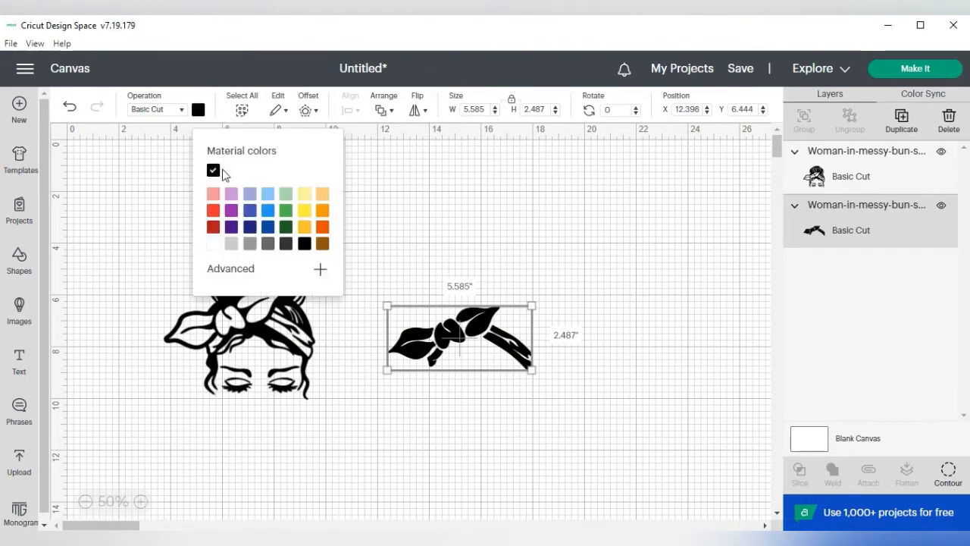
click(212, 209)
click(456, 247)
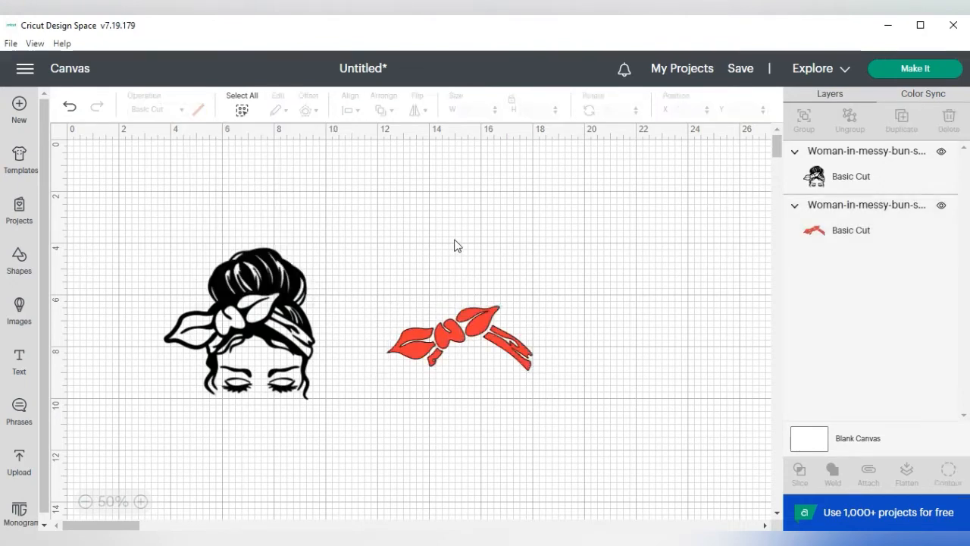
Step: Try purple as the headscarf's material color and switch it back to red
click(451, 347)
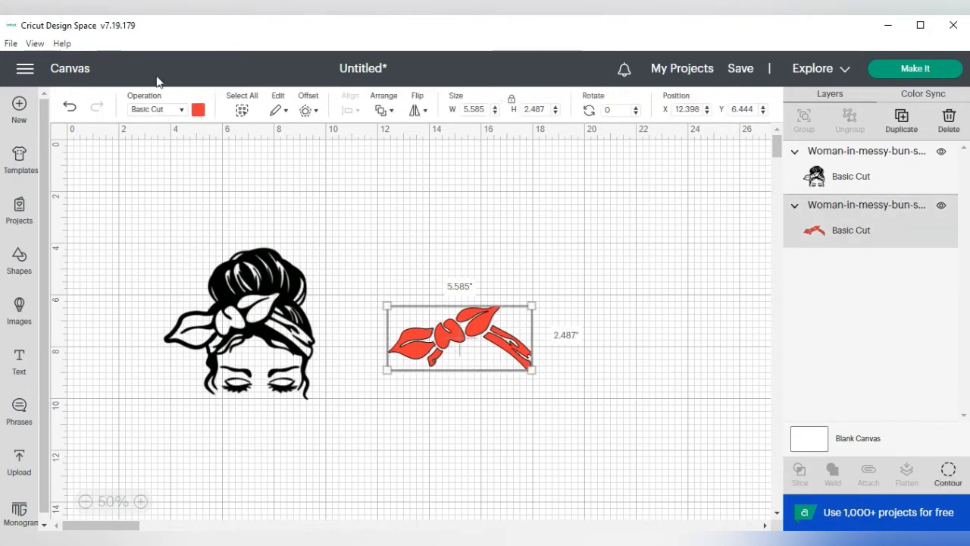
click(198, 112)
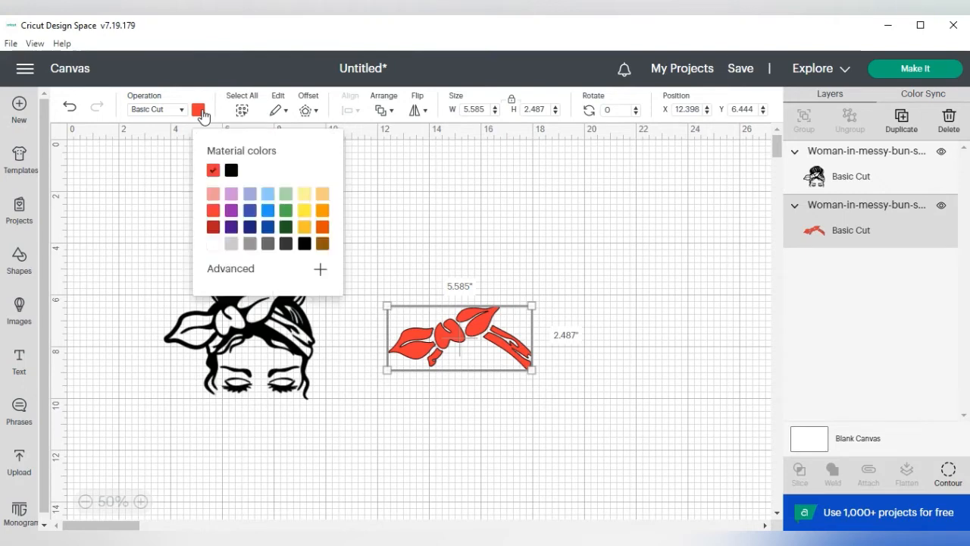
click(236, 213)
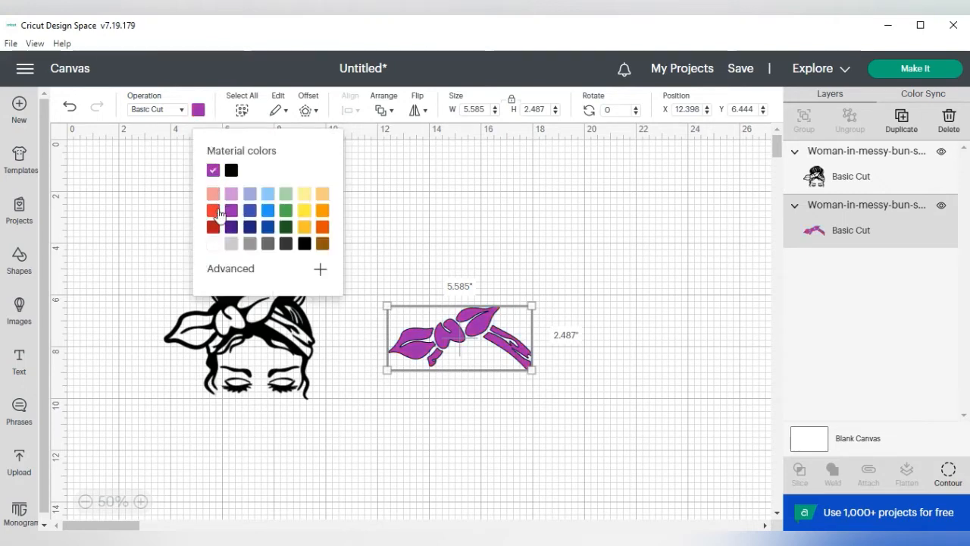
click(214, 212)
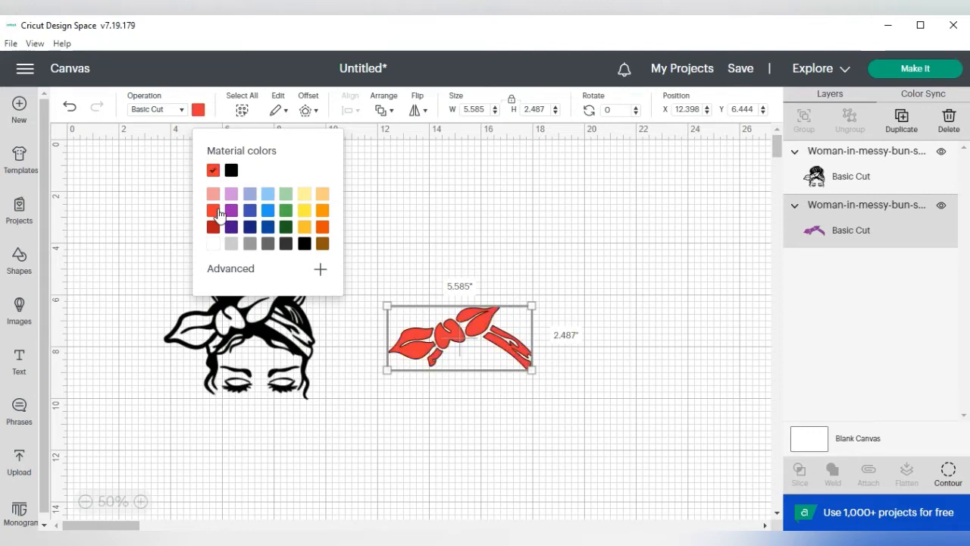
click(452, 236)
Step: Place the red headscarf over the matching outlines on the woman image, at about X 3.9, Y 5.9
drag(459, 335, 239, 318)
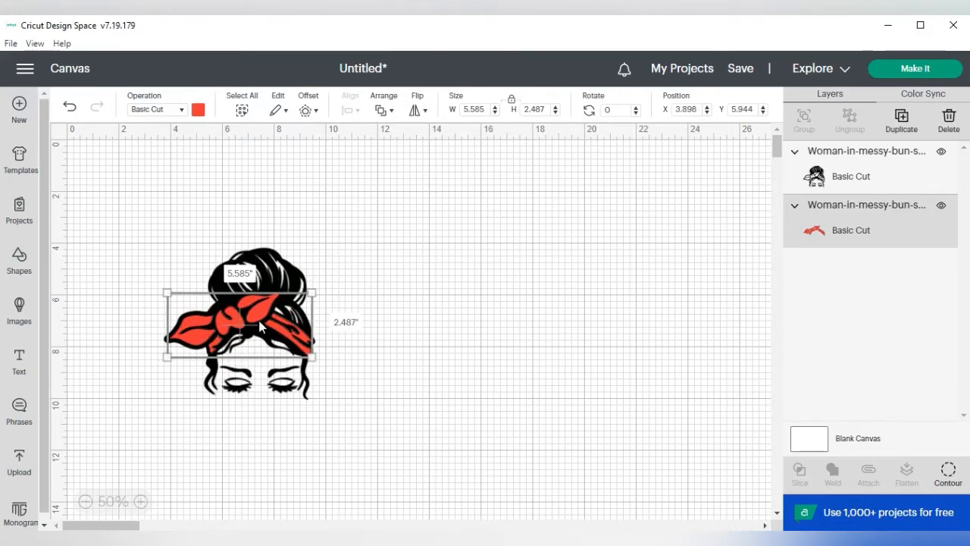
click(468, 303)
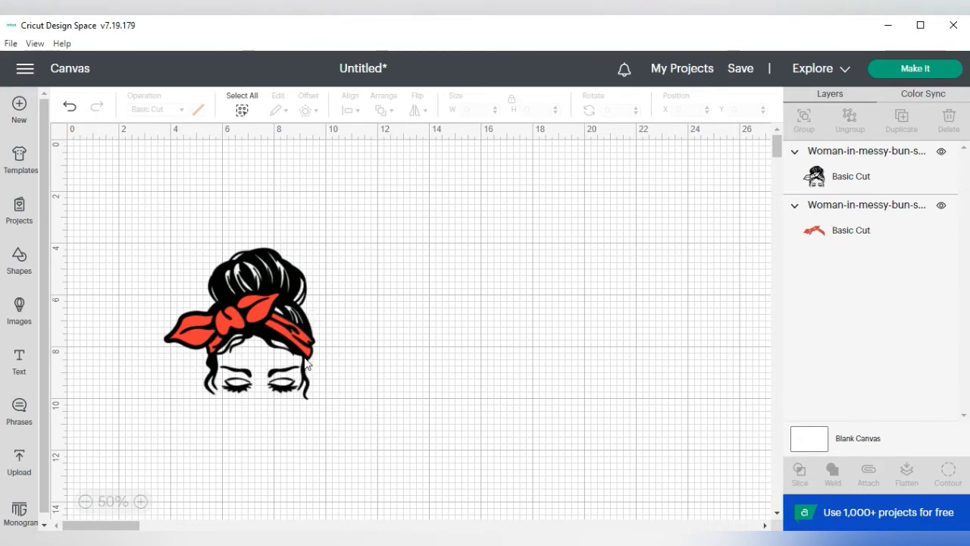
Step: Add a text object to the canvas and replace its placeholder wording with DON'T TOUCH
click(22, 370)
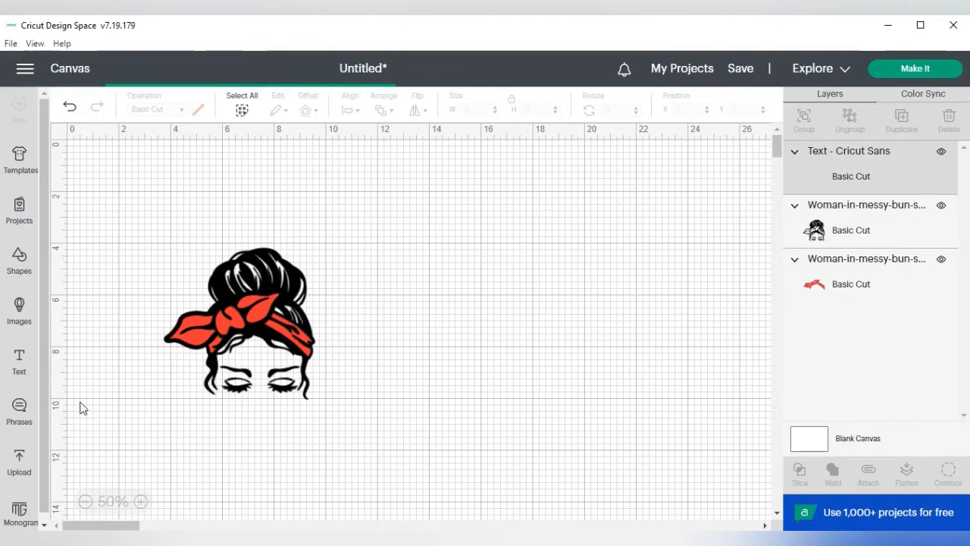
drag(138, 262, 365, 271)
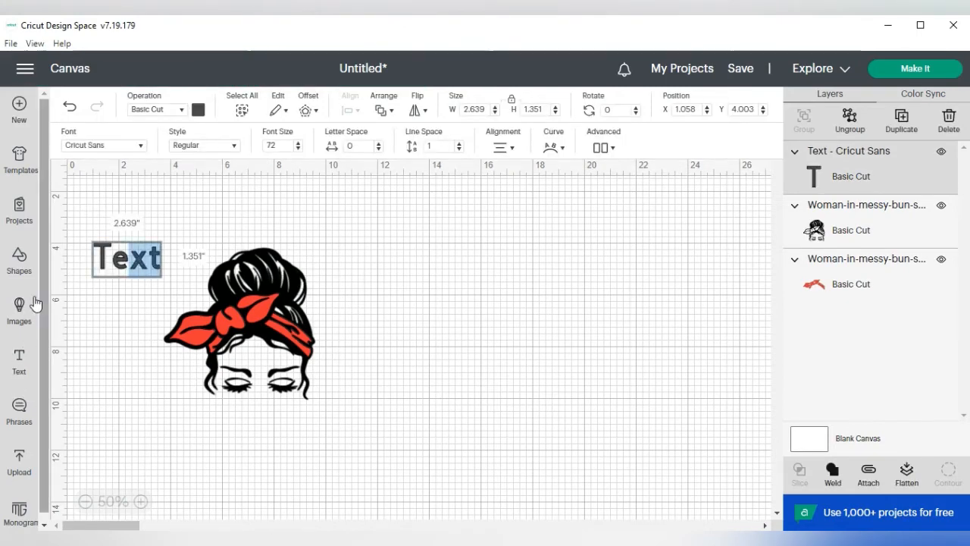
click(127, 261)
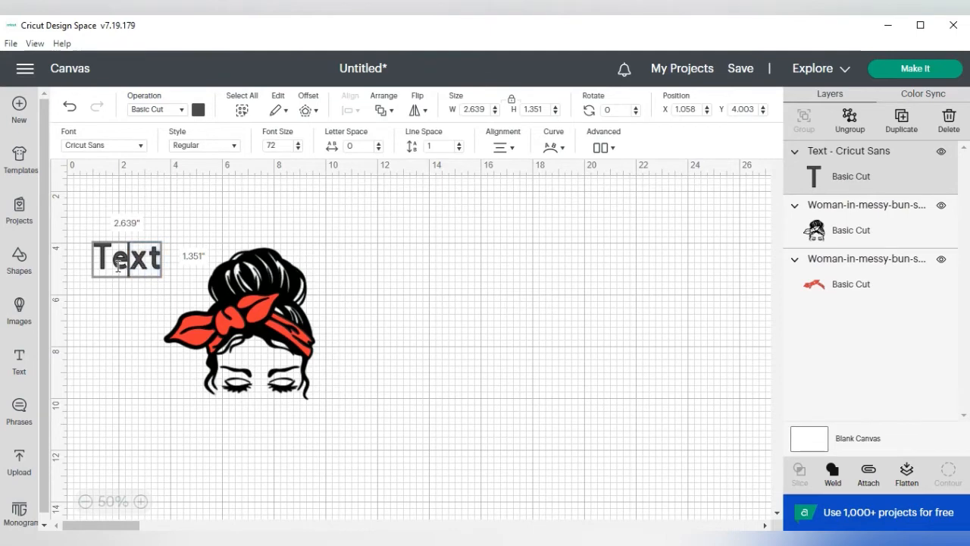
drag(95, 253, 164, 270)
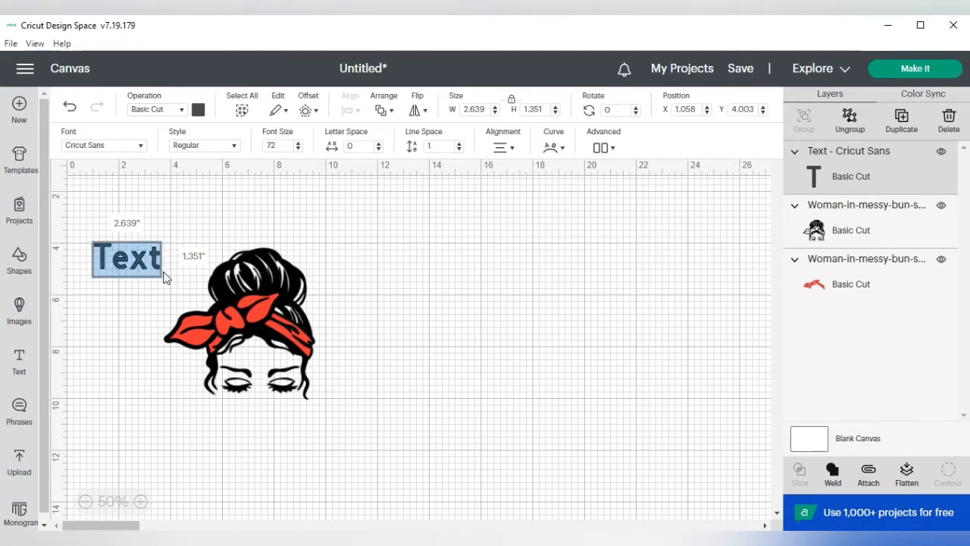
text(DONT)
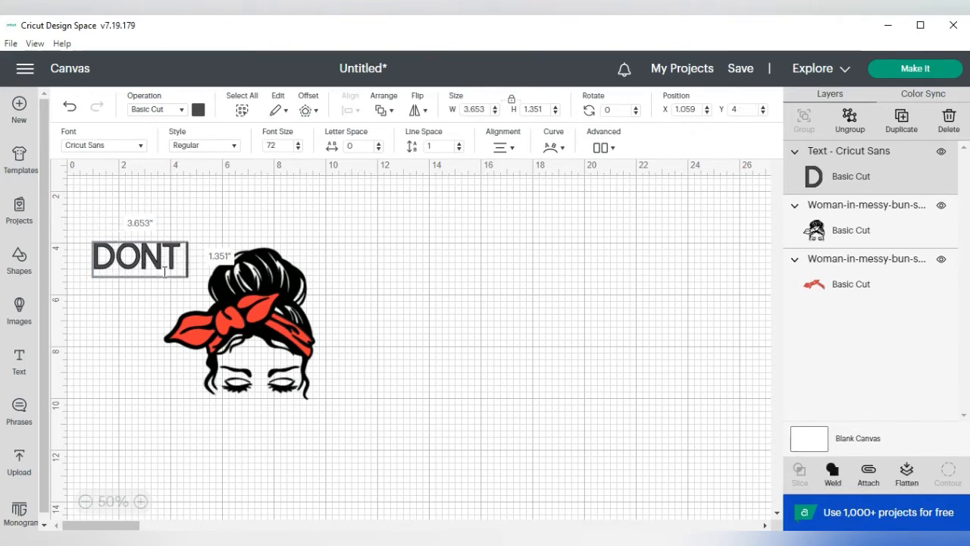
key(BackSpace)
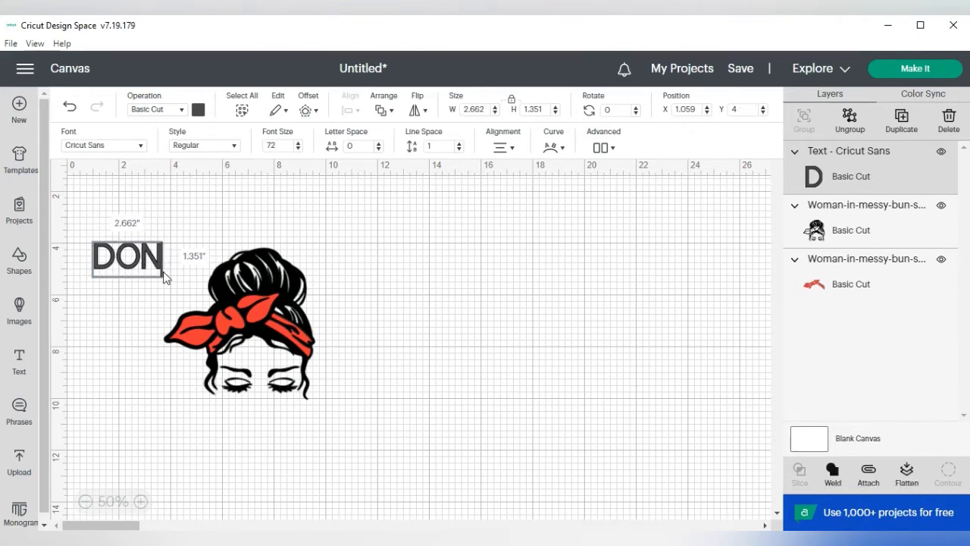
text('T)
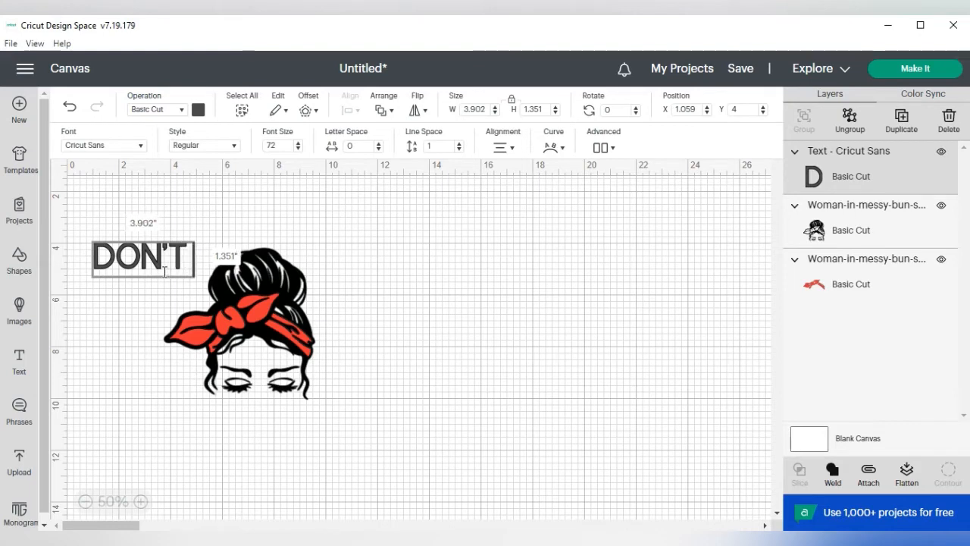
text( t)
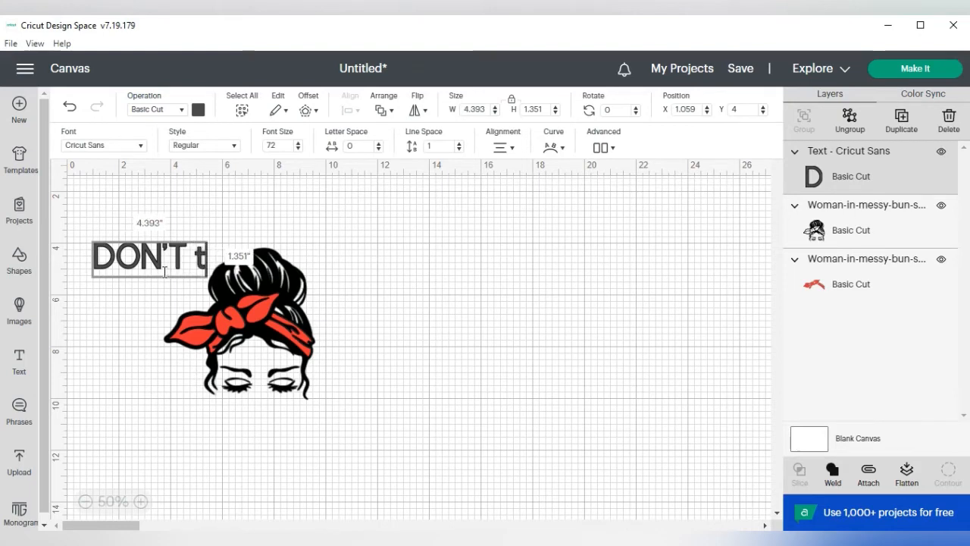
key(BackSpace)
key(BackSpace)
text(TOU)
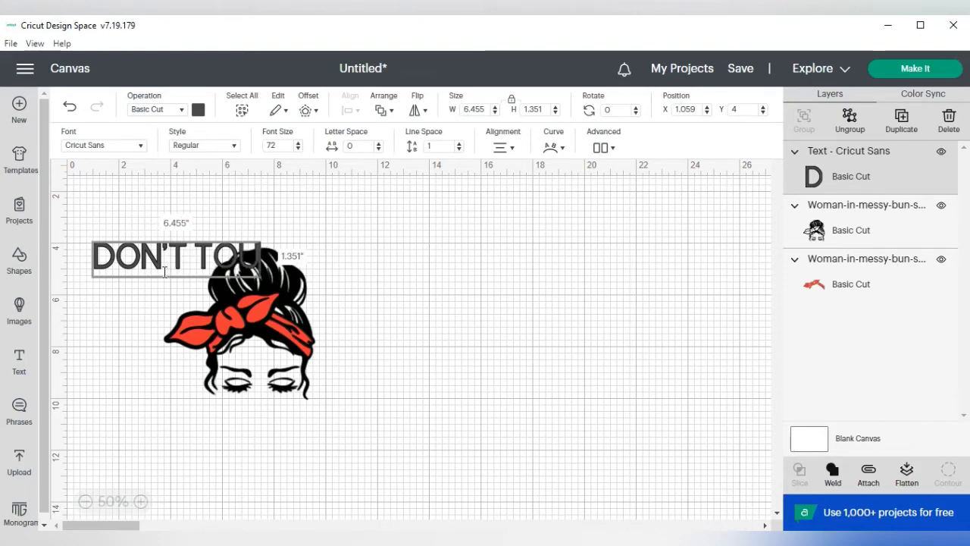
text(CH MY)
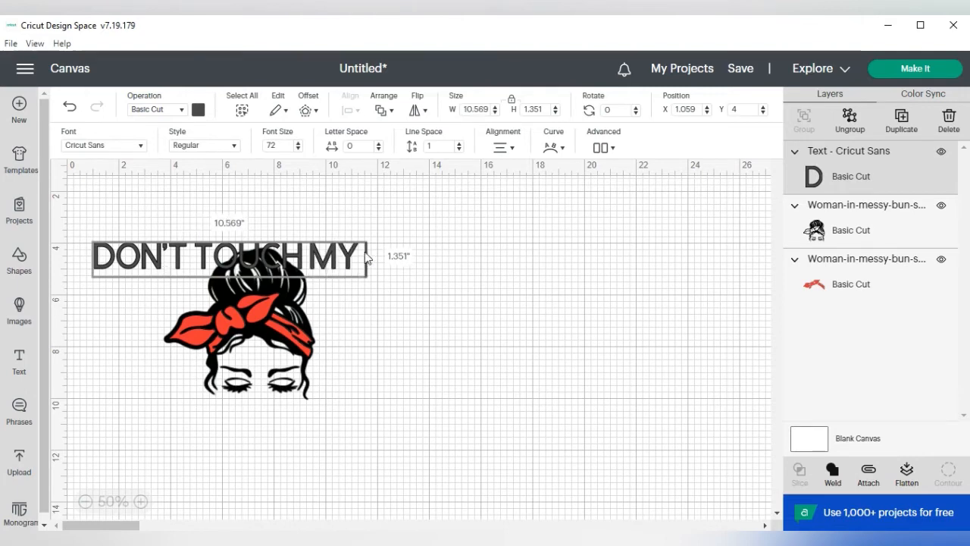
key(BackSpace)
key(BackSpace)
key(BackSpace)
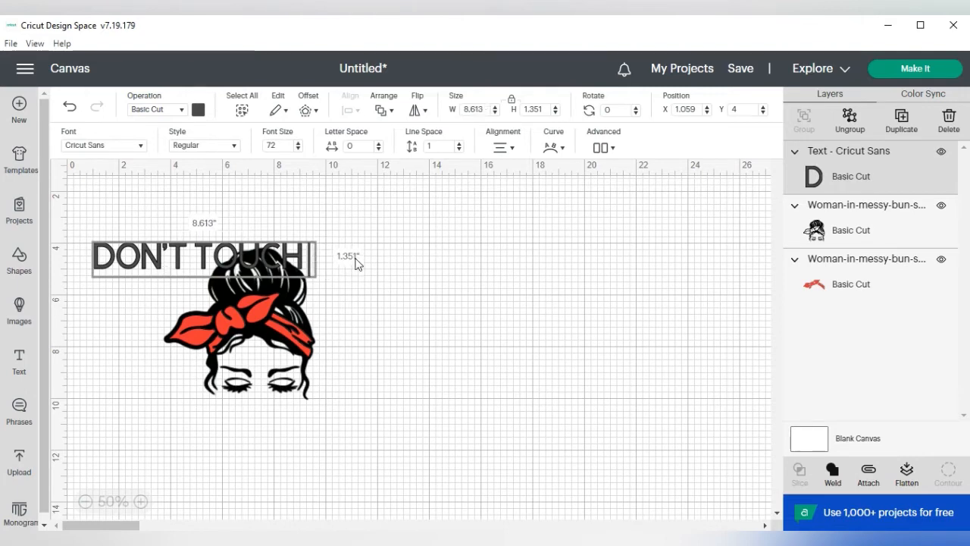
Step: Move the DON'T TOUCH text off the woman image to about X 12.7, Y 4.1
drag(236, 262, 258, 261)
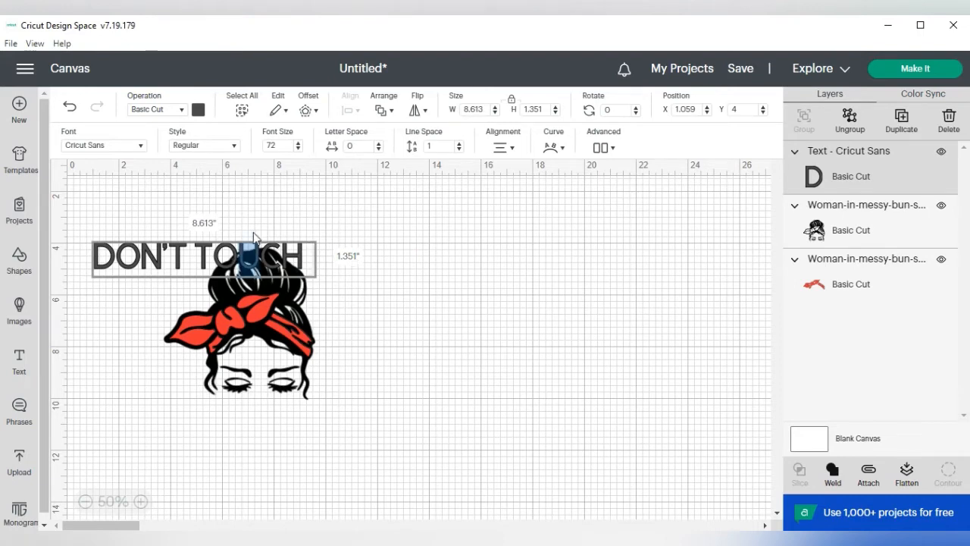
drag(193, 241, 301, 205)
mouse_move(213, 257)
mouse_down()
mouse_move(361, 235)
mouse_move(514, 264)
mouse_up()
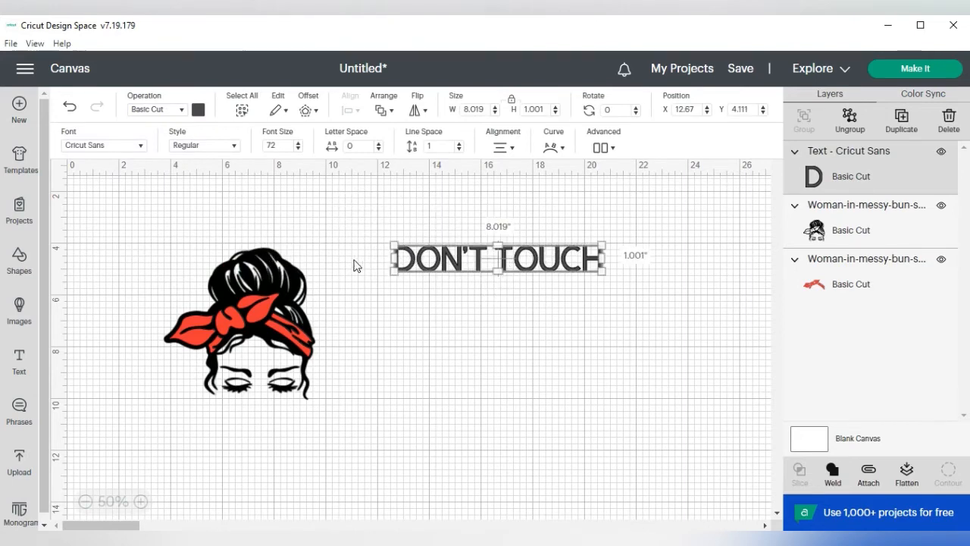
Step: Add a second, separate text object reading MY CURLS !
click(19, 362)
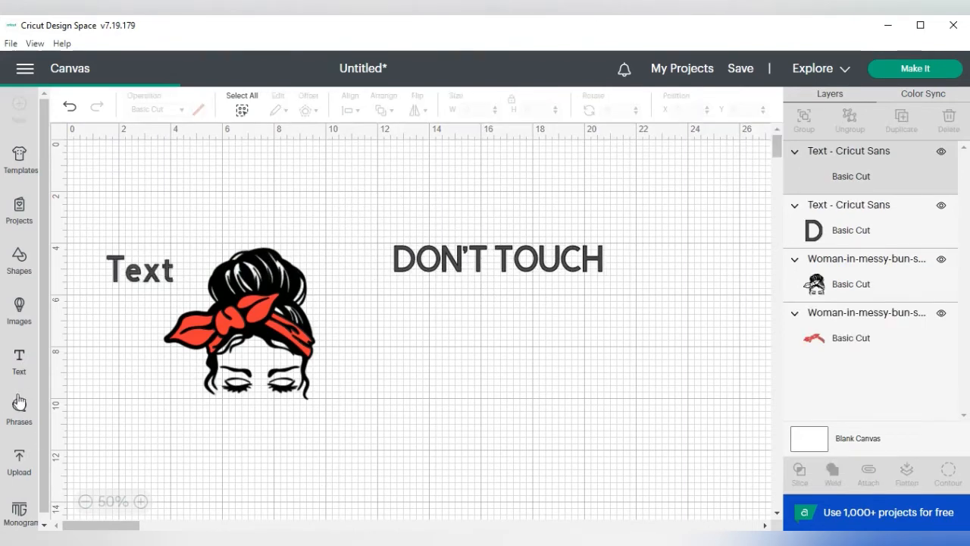
text(M)
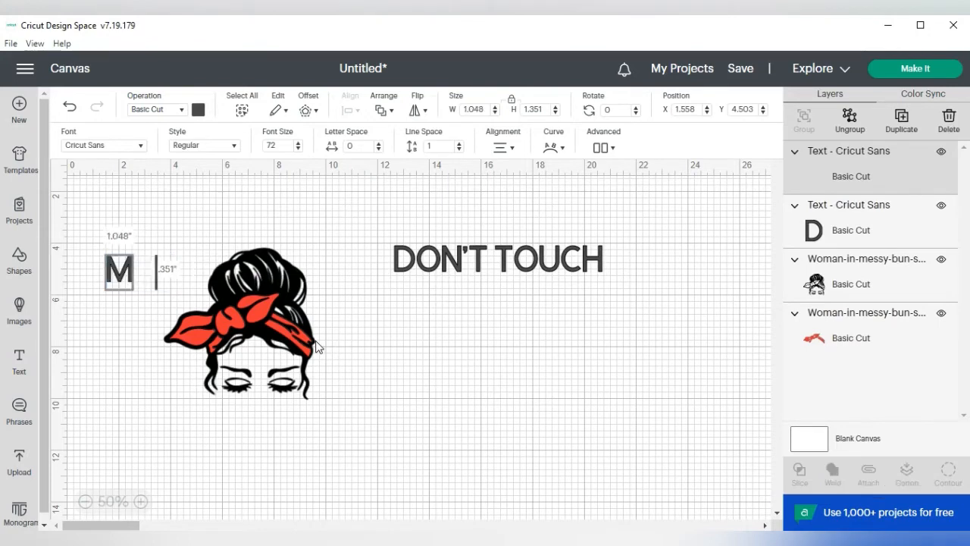
text(Y CURLS)
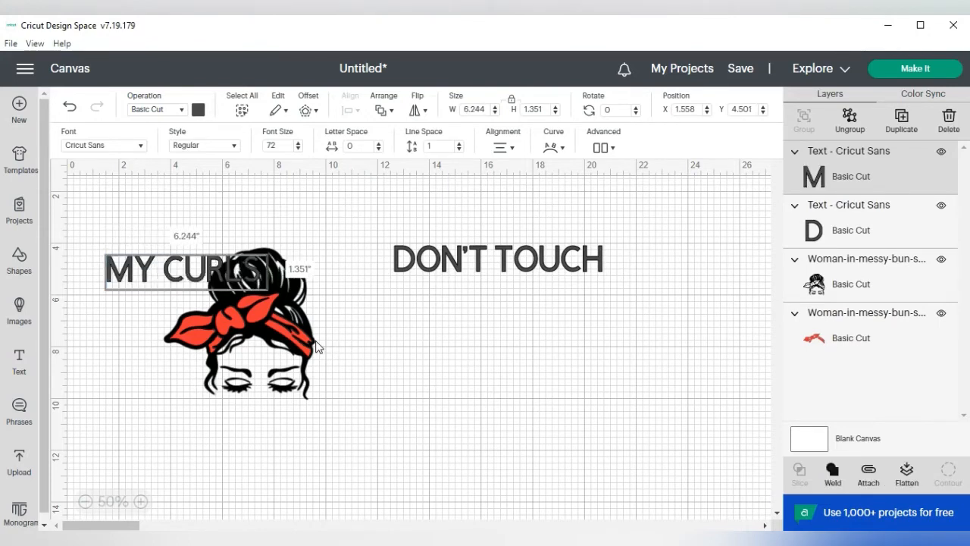
text( !)
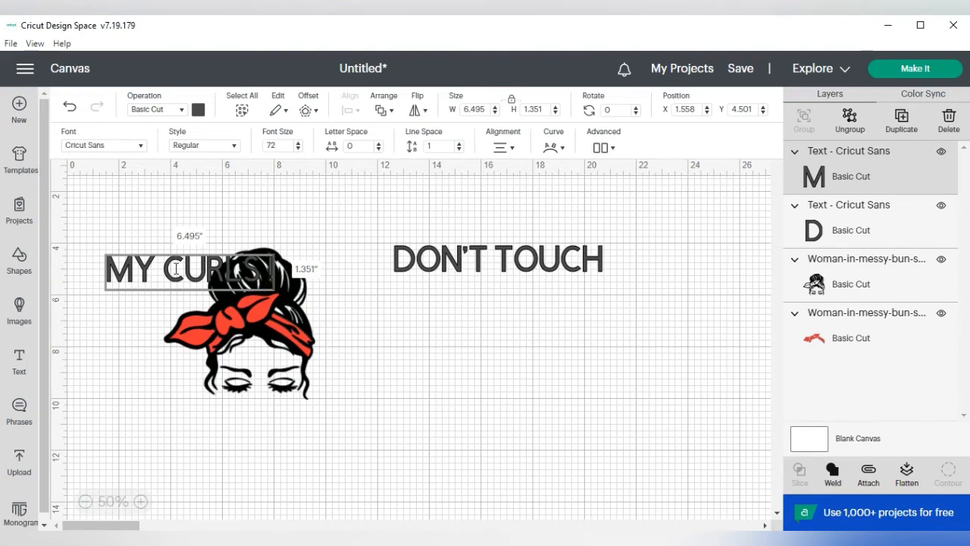
Step: Move the woman image below the DON'T TOUCH text at about X 12.2, Y 6.1, and realign the red headscarf over it
drag(184, 257, 367, 319)
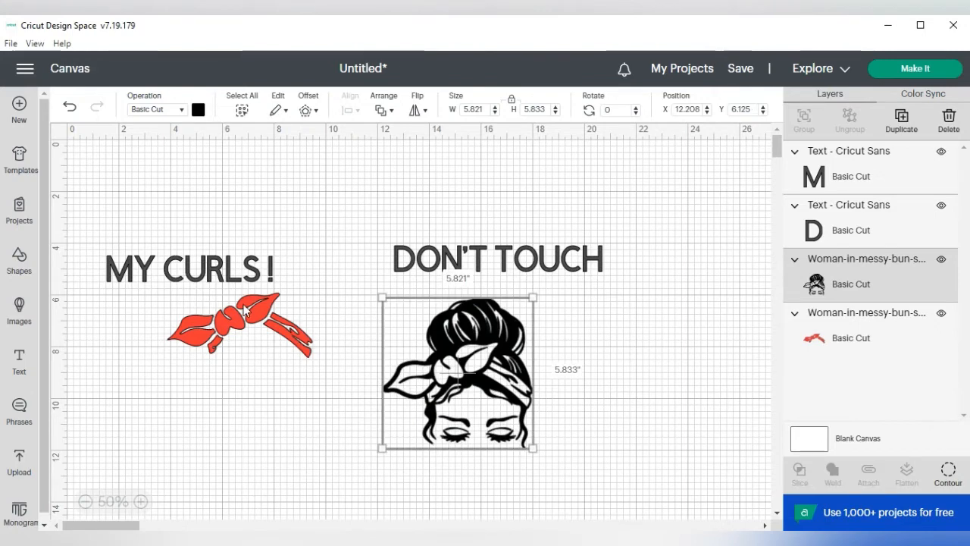
drag(247, 313, 463, 357)
click(691, 327)
Step: Group the woman image with the red headscarf and place the group at about X 11.6, Y 6.2
drag(380, 297, 651, 520)
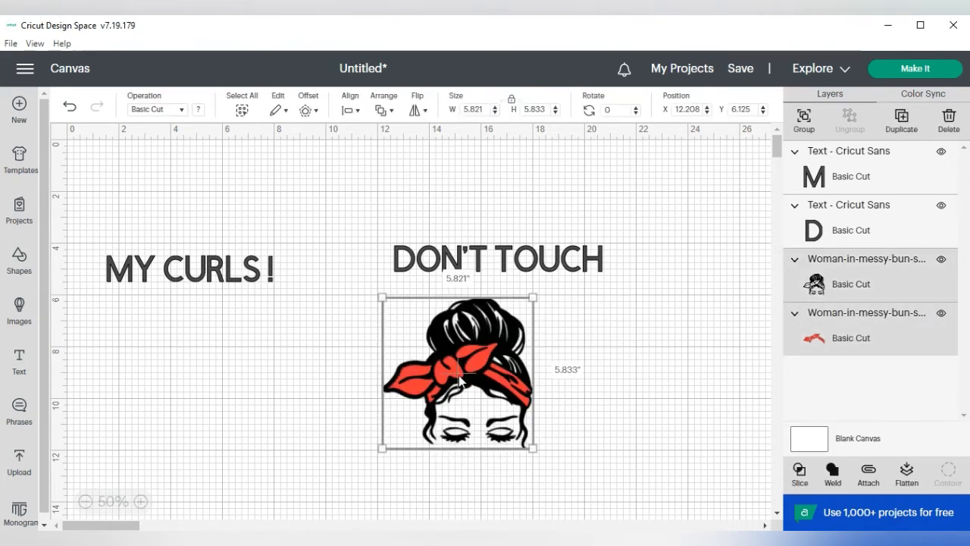
click(804, 120)
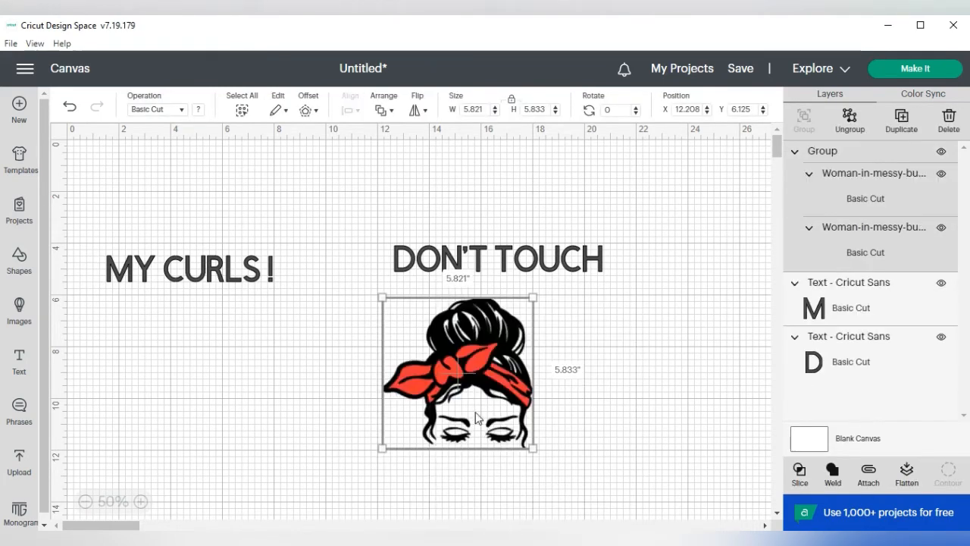
drag(475, 411, 454, 364)
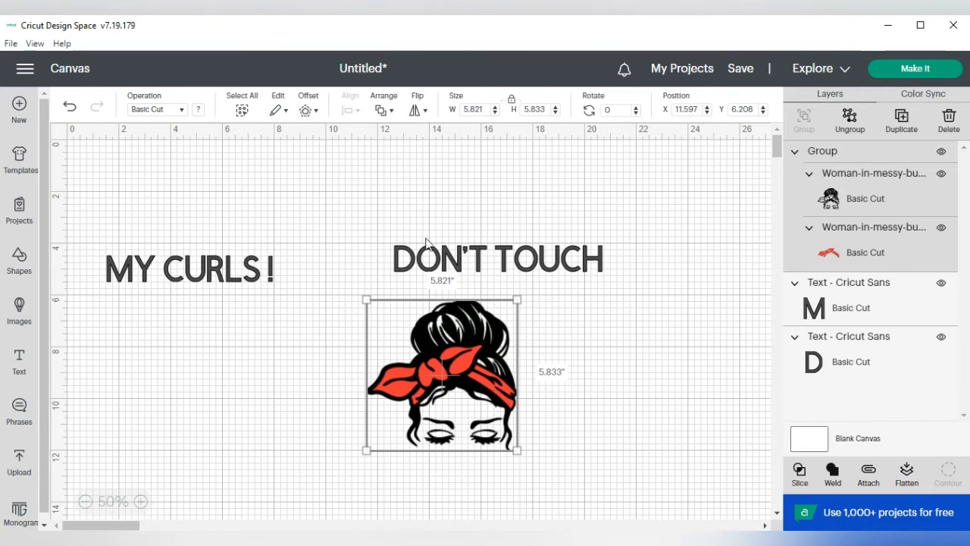
Step: Set the font of the DON'T TOUCH text to the system font Bebas
click(498, 260)
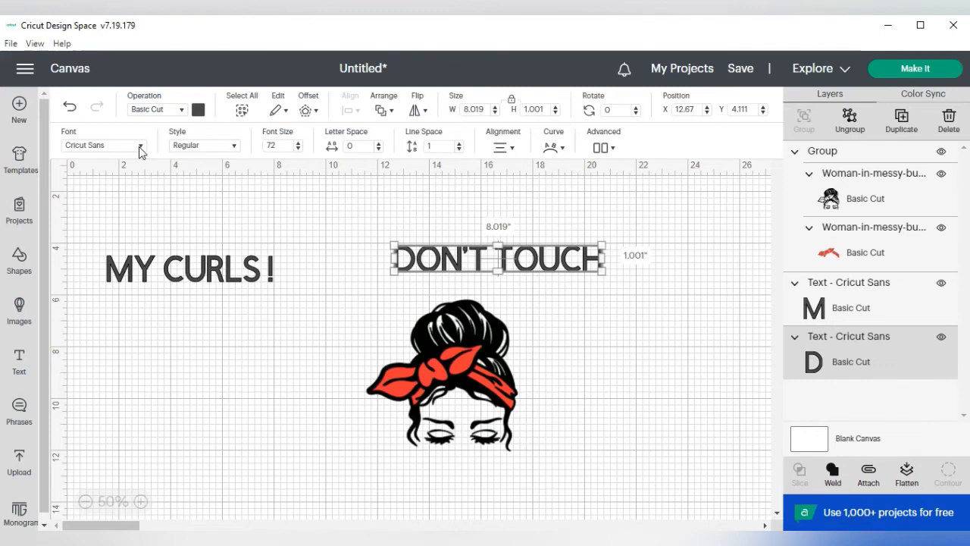
click(108, 147)
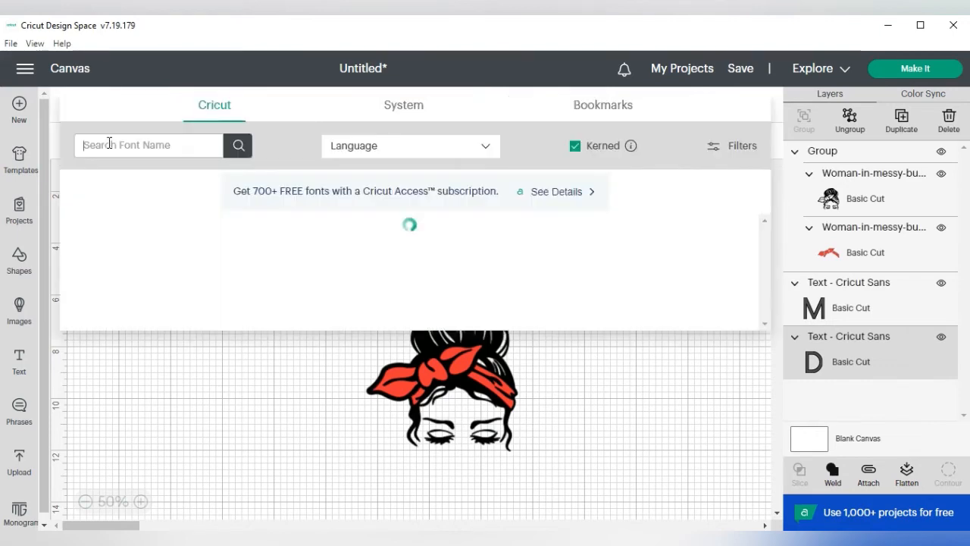
click(403, 106)
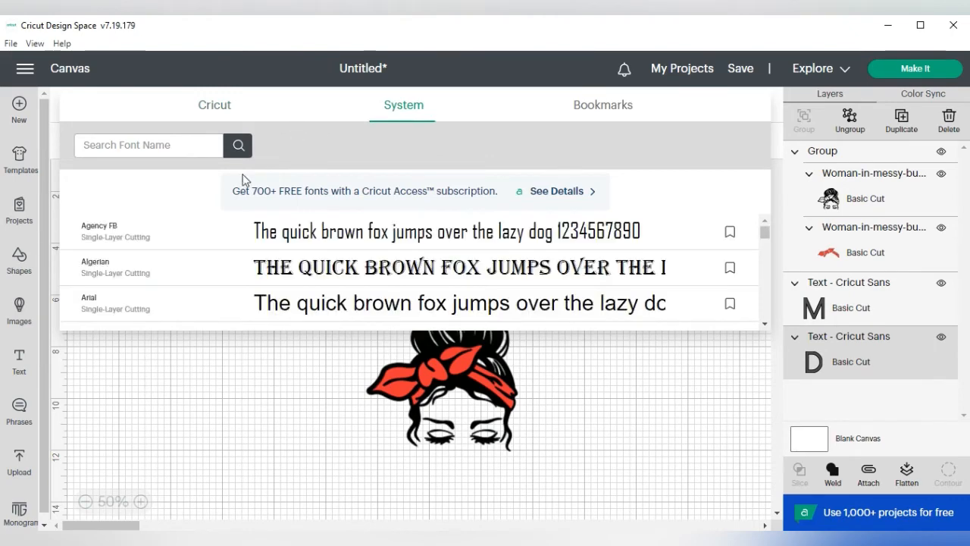
text(bebas)
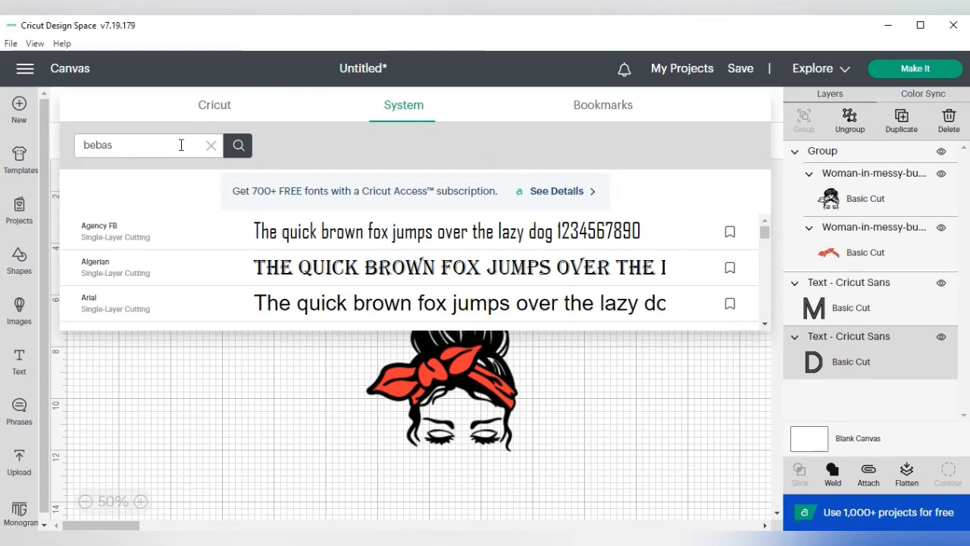
click(237, 145)
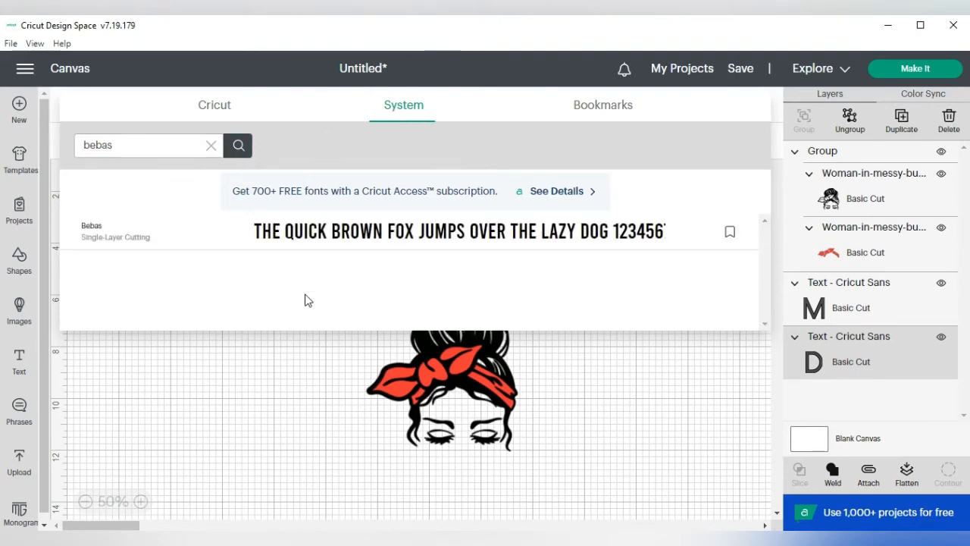
click(325, 239)
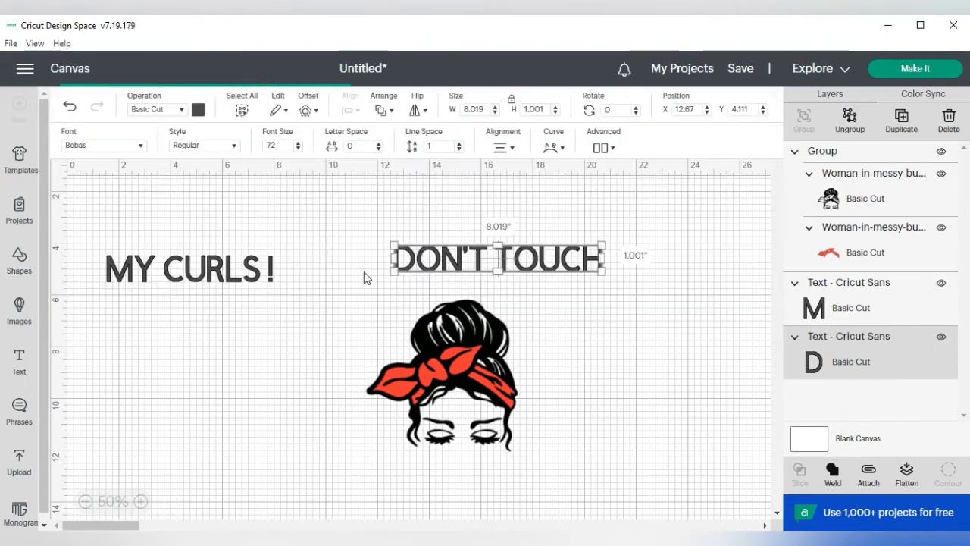
Step: Place the DON'T TOUCH text just above the woman's bun, sized about 7.27 by 1.26 inches, and color it red
drag(485, 270, 447, 281)
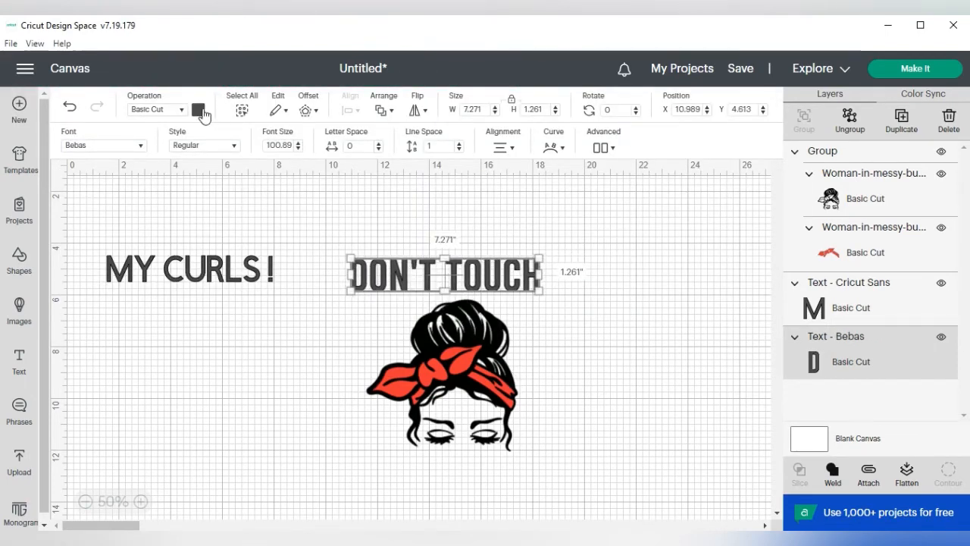
click(198, 109)
click(230, 170)
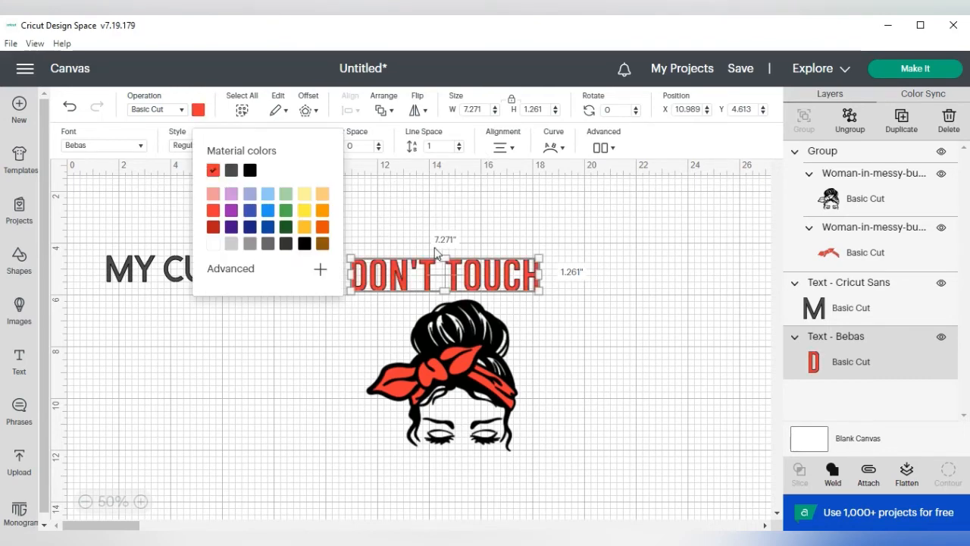
Step: Curve the DON'T TOUCH text into an upward arch and position it around the top of the woman's bun
click(553, 148)
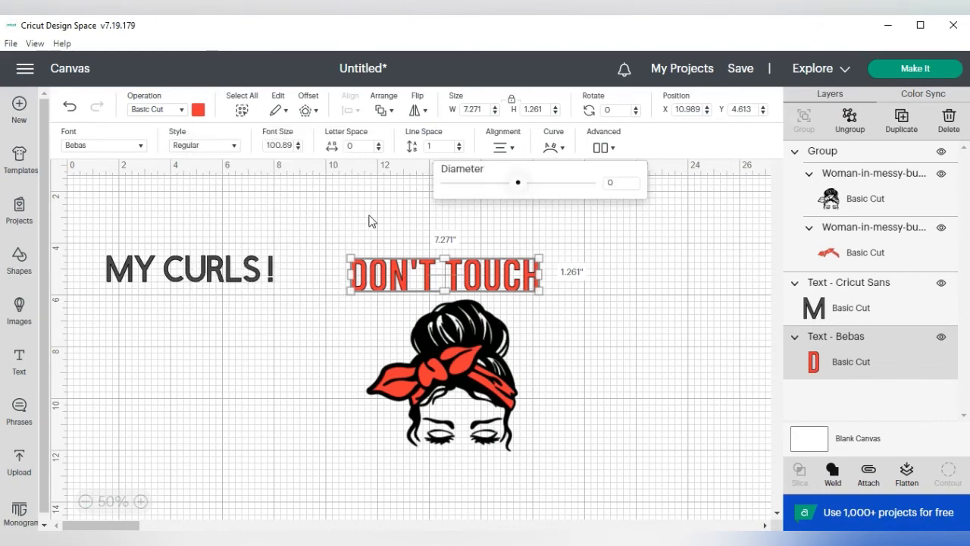
click(371, 221)
click(430, 278)
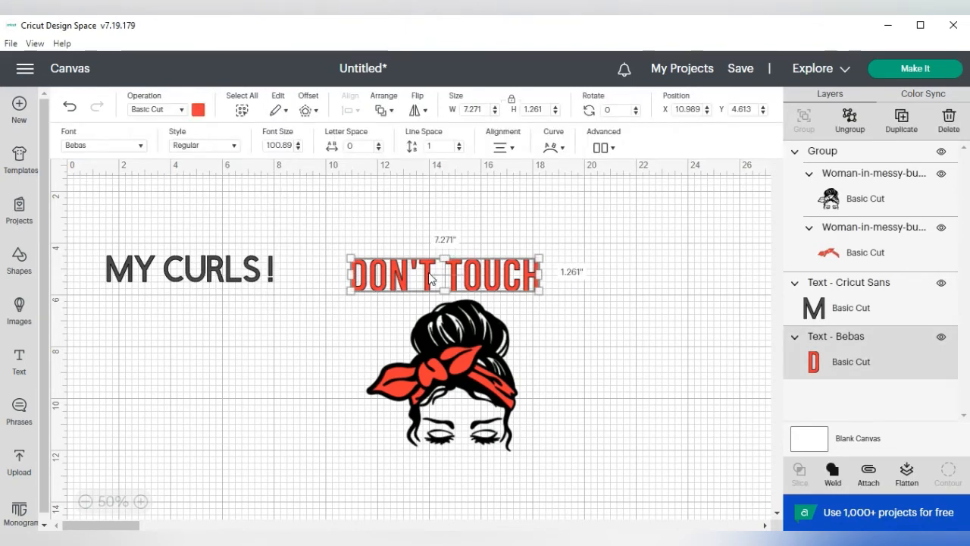
click(559, 150)
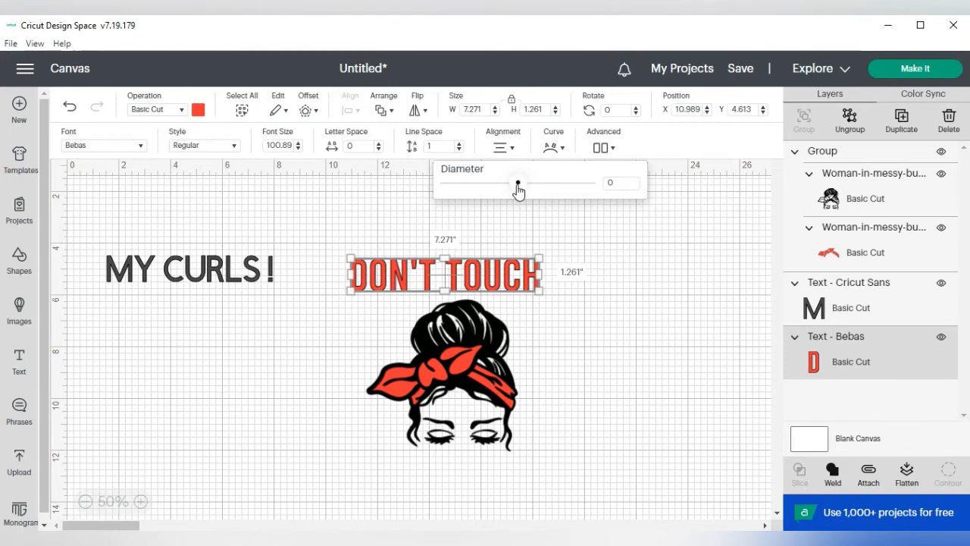
drag(519, 189, 565, 199)
drag(470, 276, 479, 279)
click(688, 290)
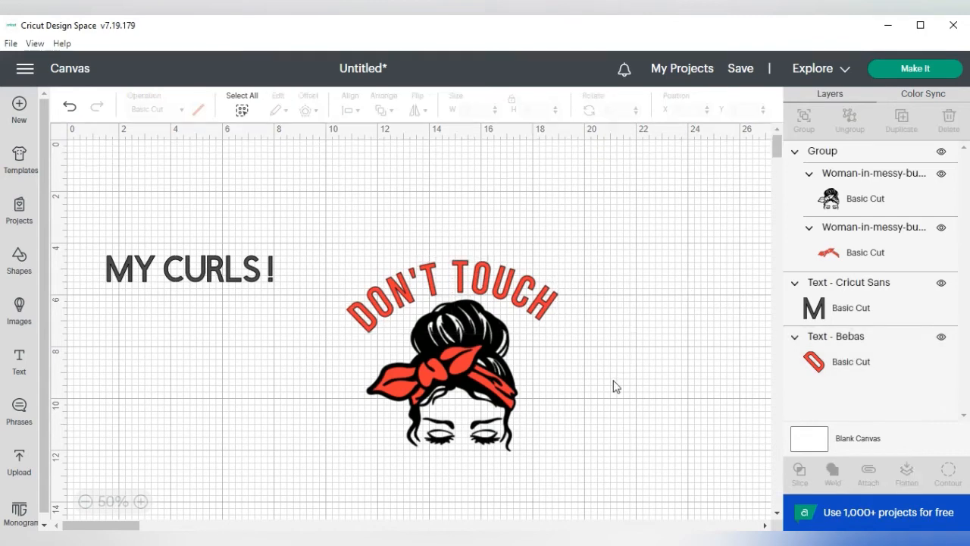
Step: Set the font of the MY CURLS ! text to the system font Bebas
click(263, 273)
click(140, 148)
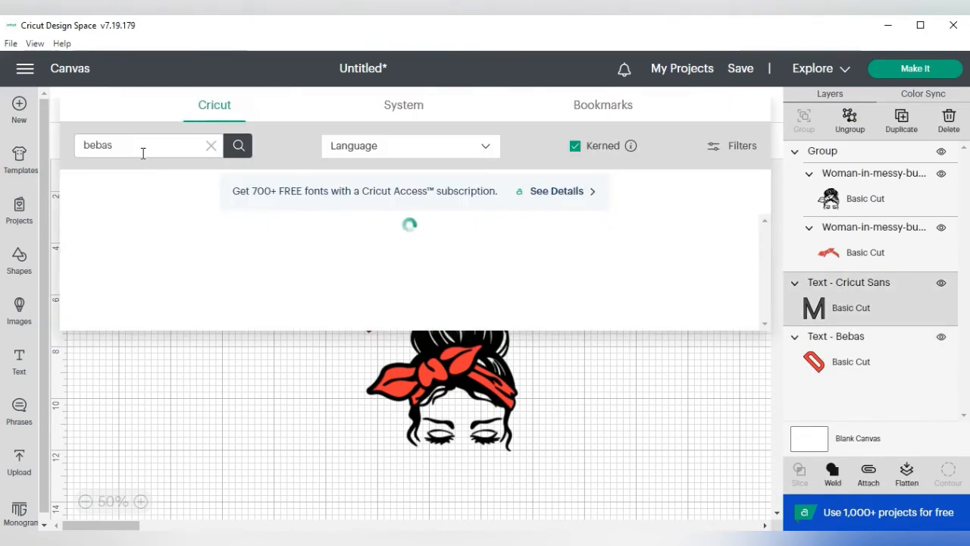
click(410, 109)
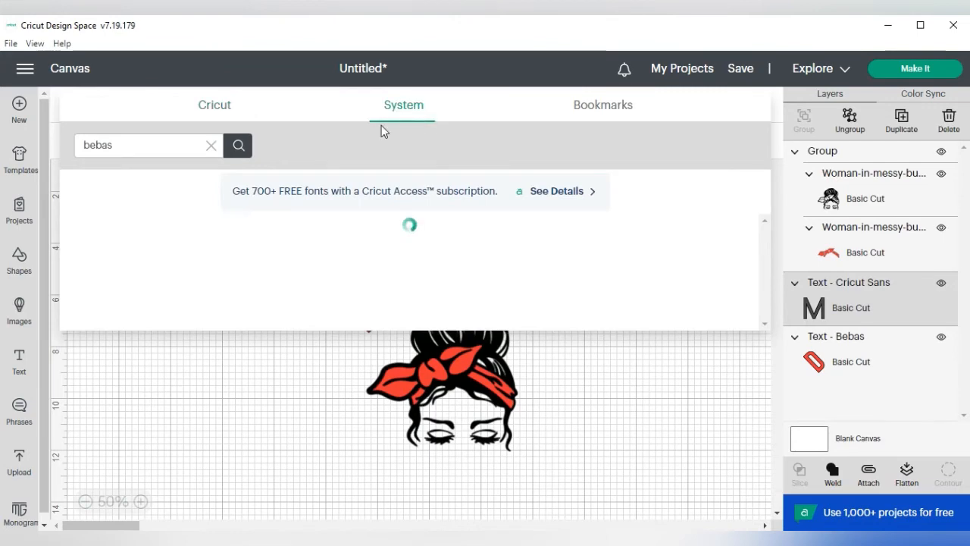
click(238, 145)
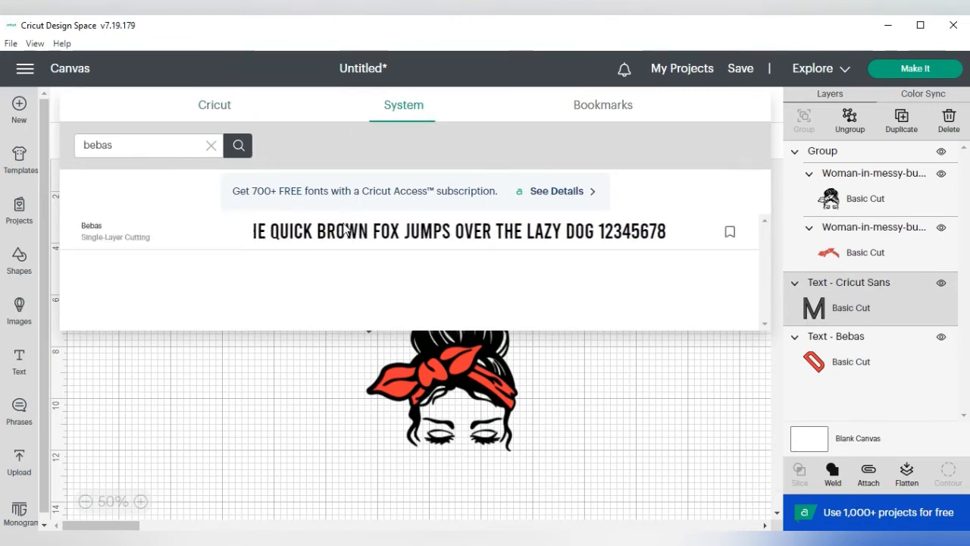
click(345, 228)
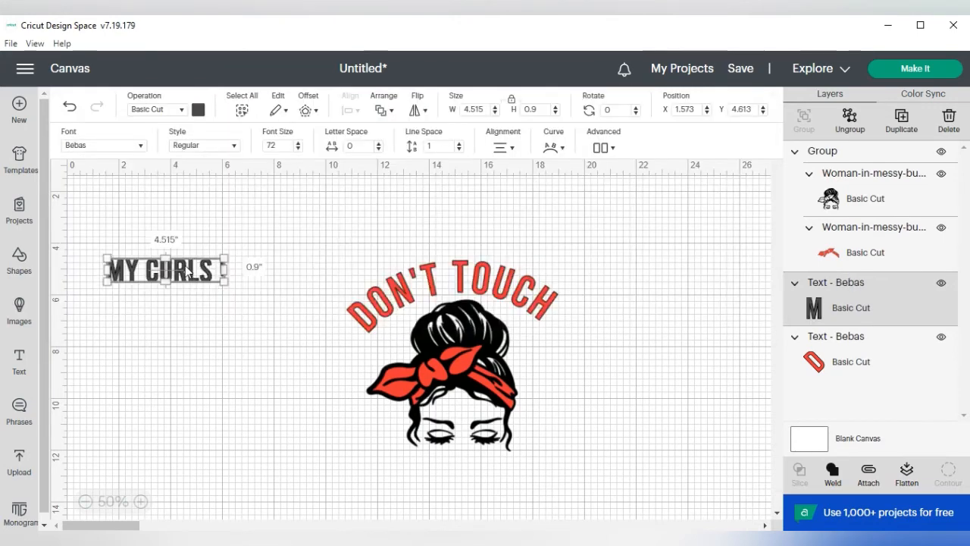
Step: Move the MY CURLS ! text below the woman's face and curve it downward with a diameter of about -6.18
drag(190, 279, 475, 481)
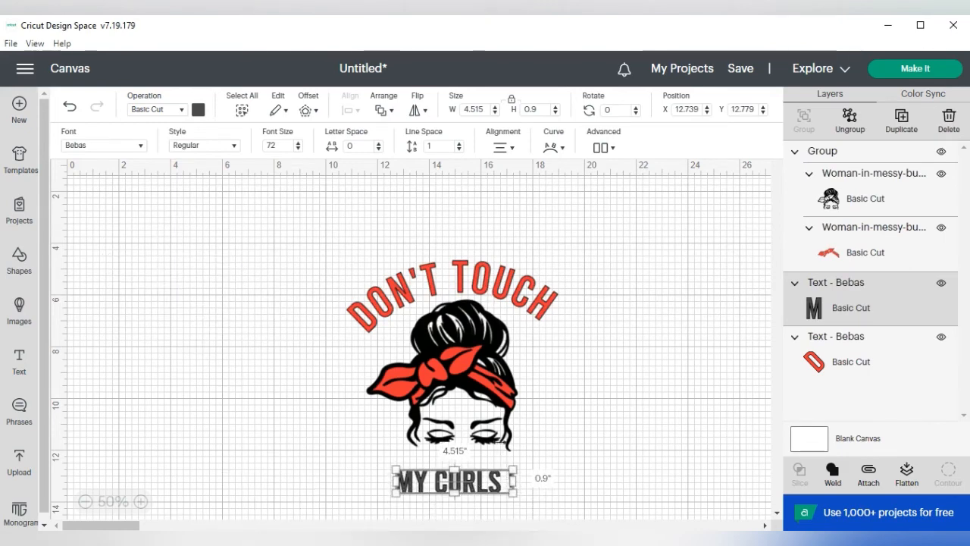
click(554, 148)
drag(517, 186, 468, 197)
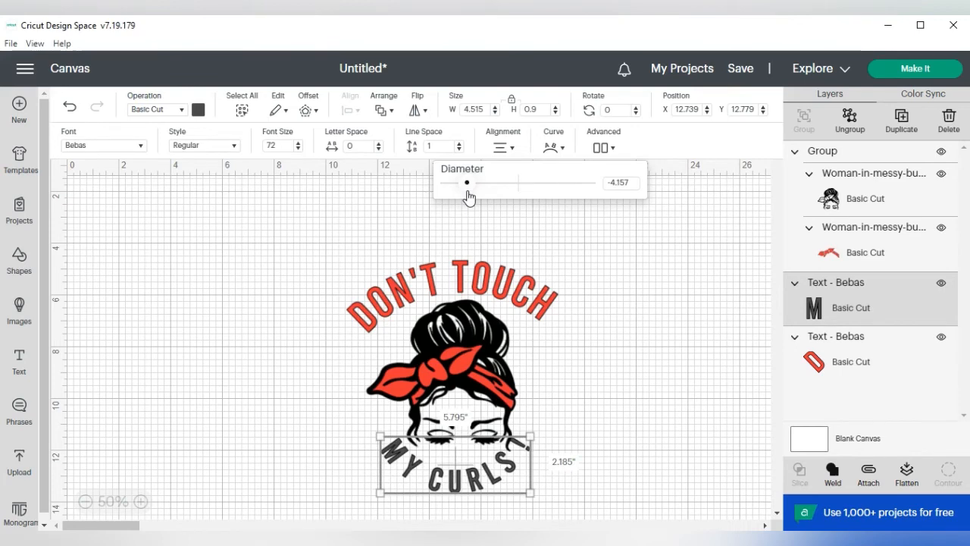
drag(469, 197, 475, 197)
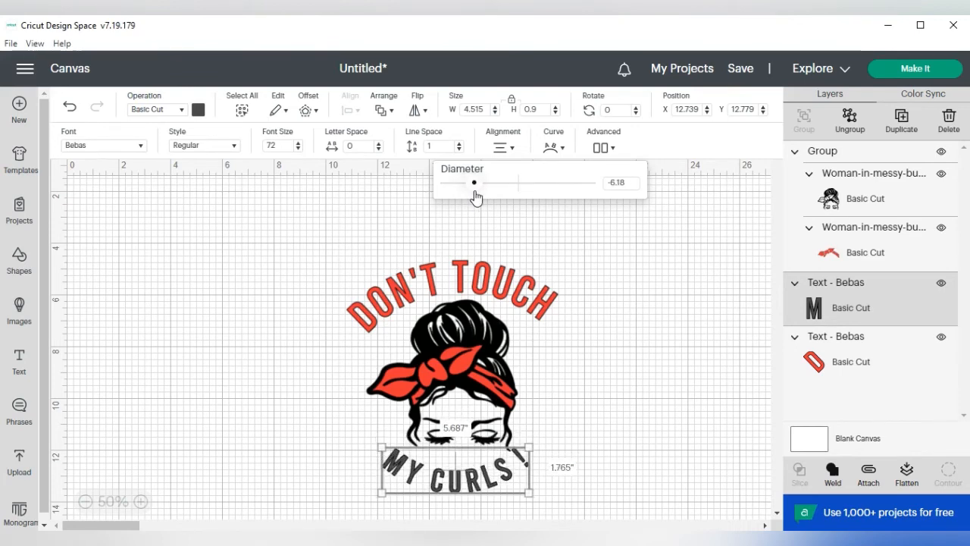
Step: Color the curved MY CURLS ! text red and enlarge it to about 7.03 by 2.18 inches beneath the face
drag(472, 483, 474, 485)
drag(532, 495, 491, 487)
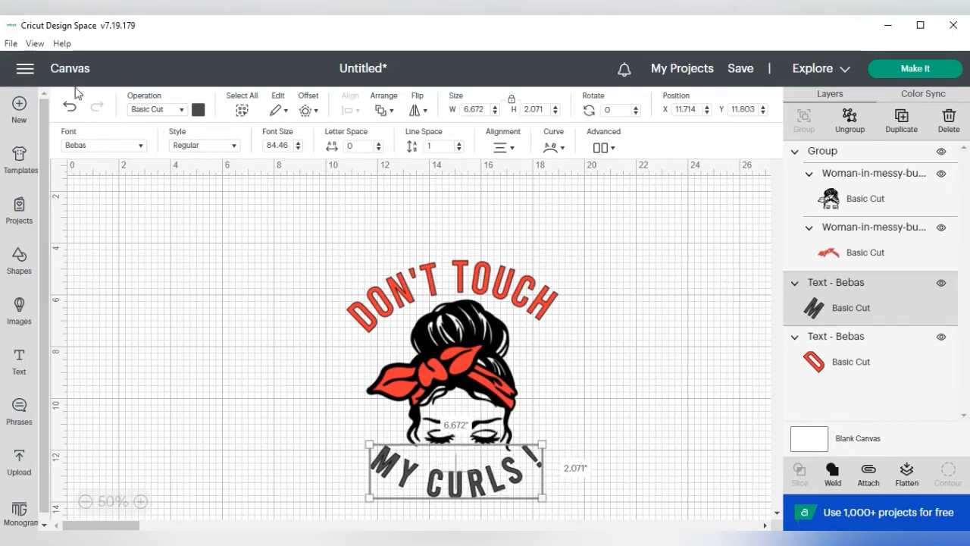
click(197, 111)
click(213, 171)
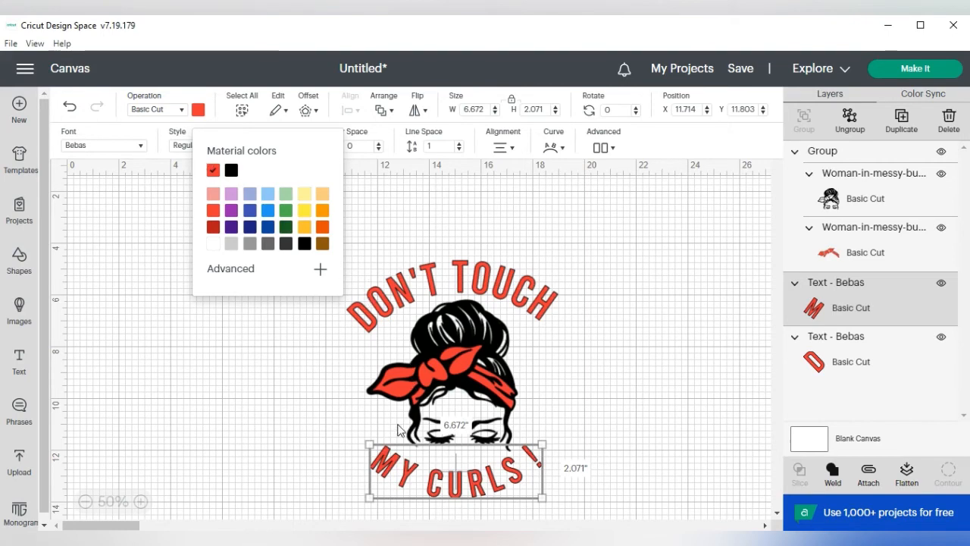
click(316, 417)
click(488, 498)
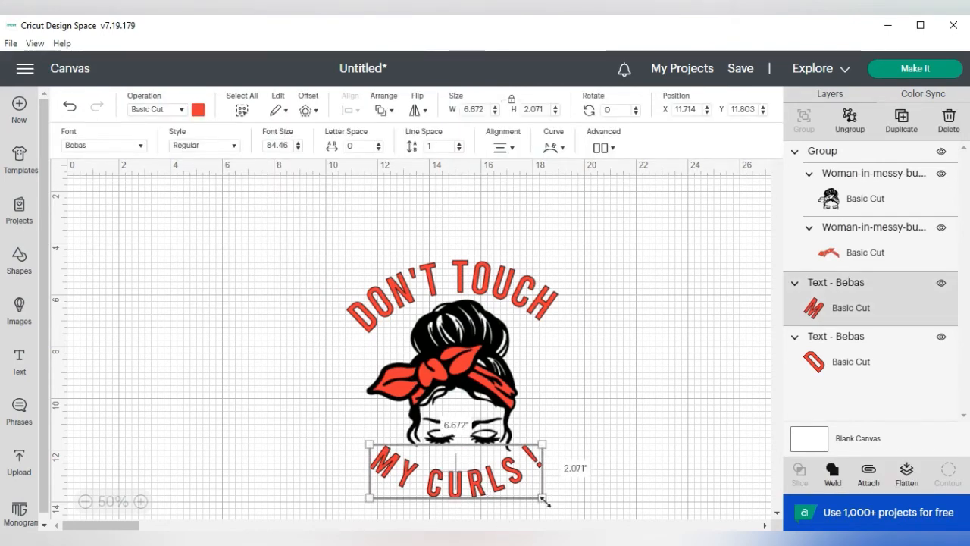
drag(545, 501, 552, 503)
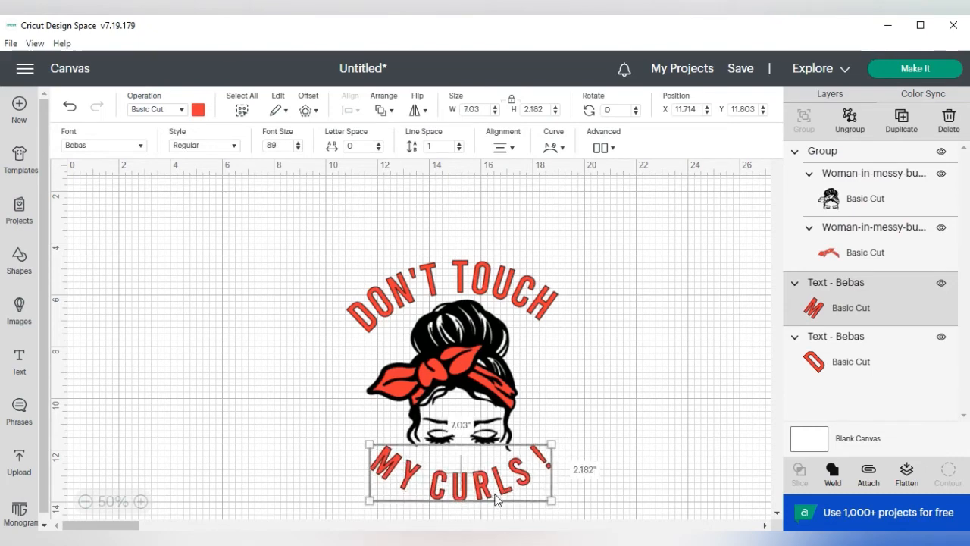
click(591, 364)
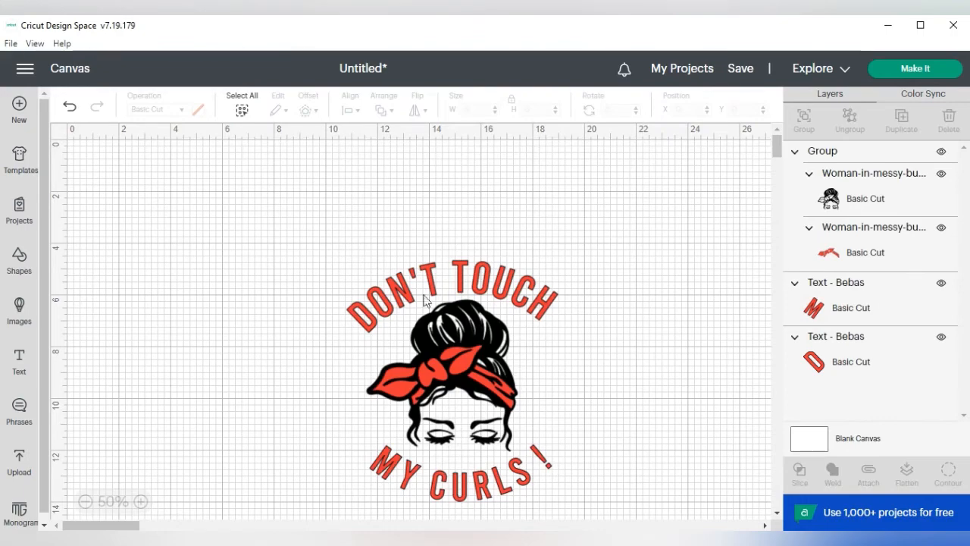
Step: Group the woman image with both curved texts and move the group to about X 8.0, Y 1.3
drag(307, 245, 665, 520)
click(805, 121)
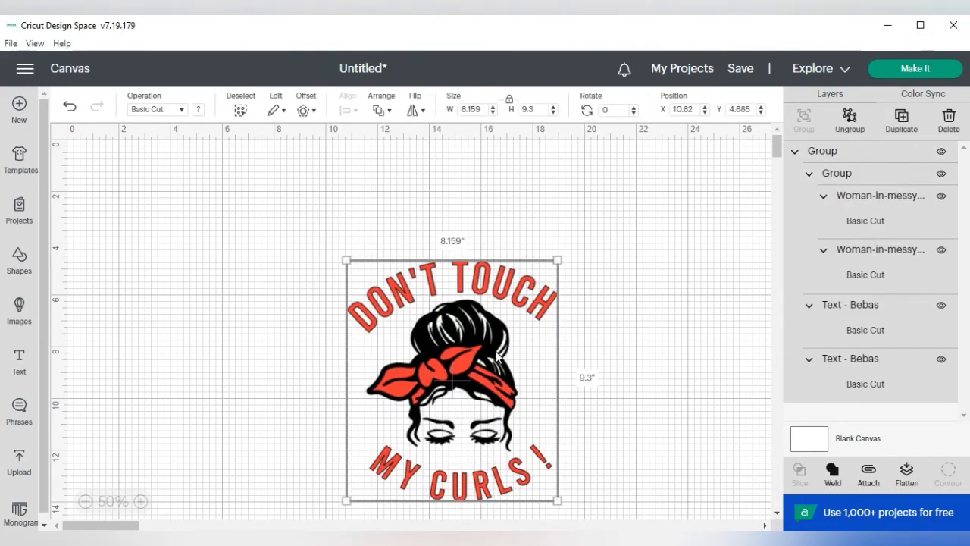
drag(463, 362, 399, 273)
click(568, 324)
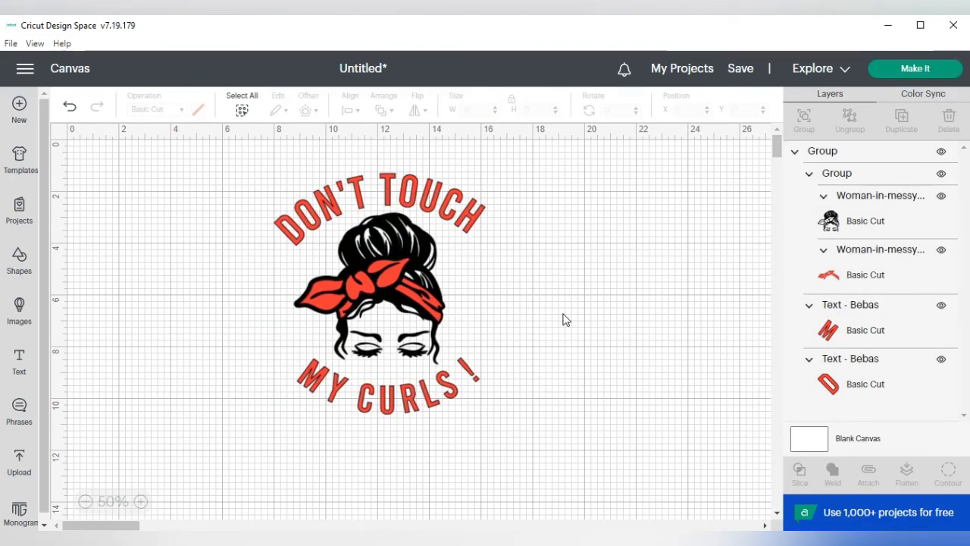
Step: Ungroup the whole design and the woman with her headscarf, leaving every image and text as a separate layer
click(432, 405)
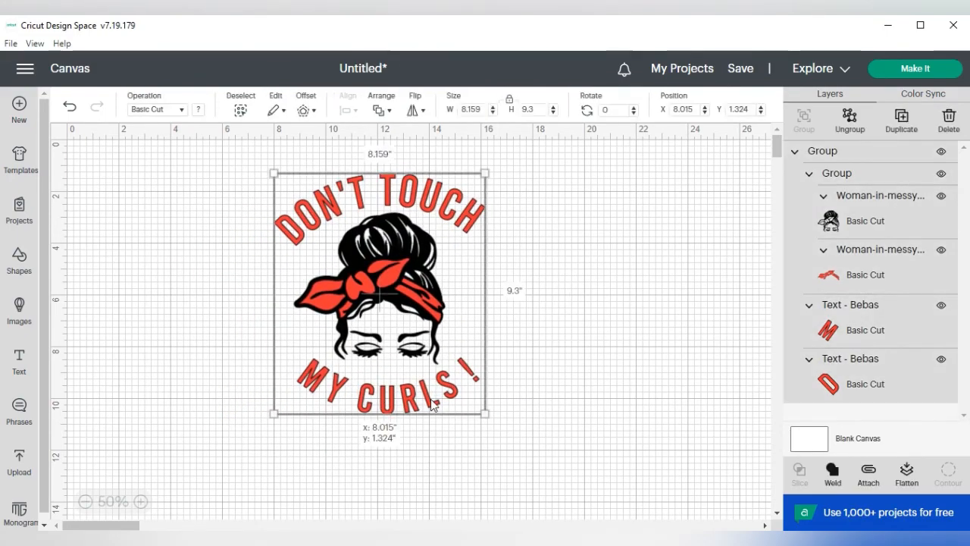
click(609, 313)
click(476, 217)
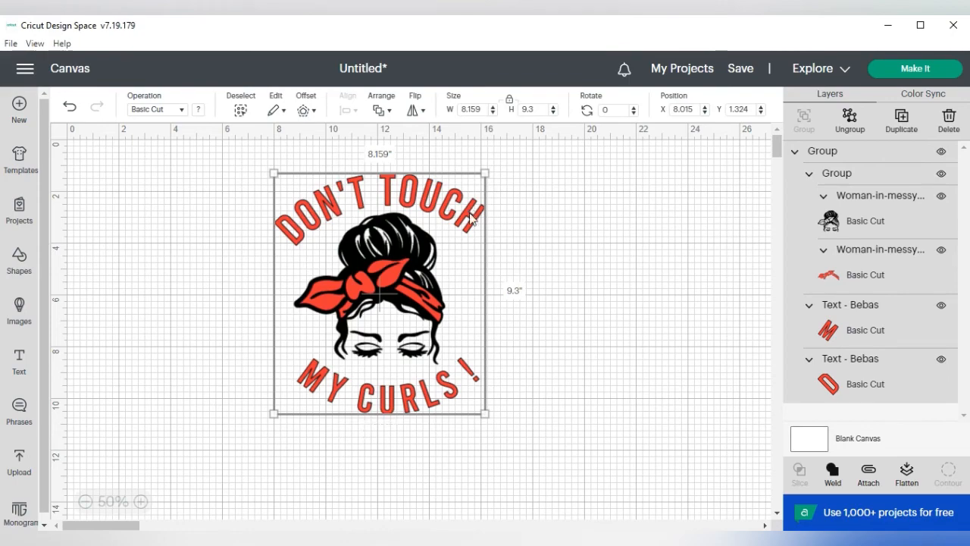
click(850, 120)
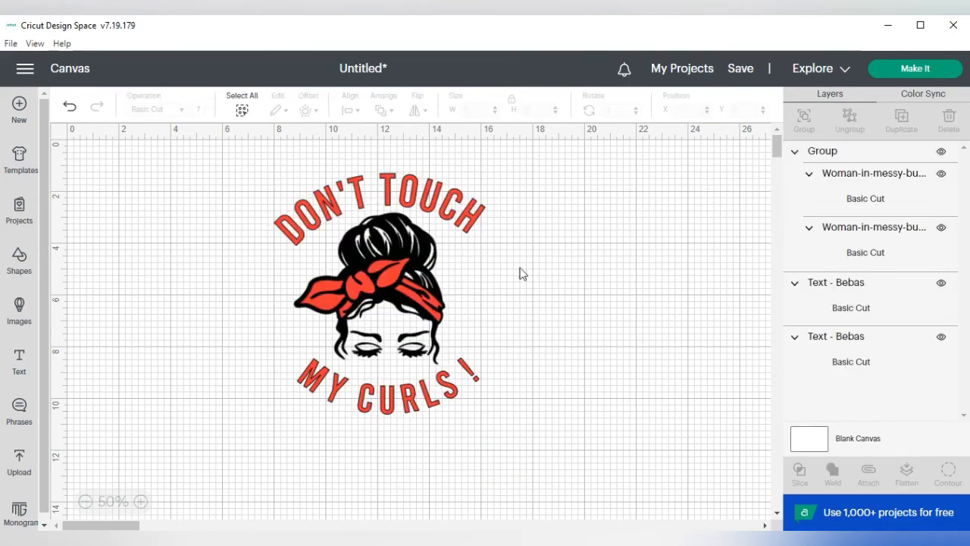
click(389, 280)
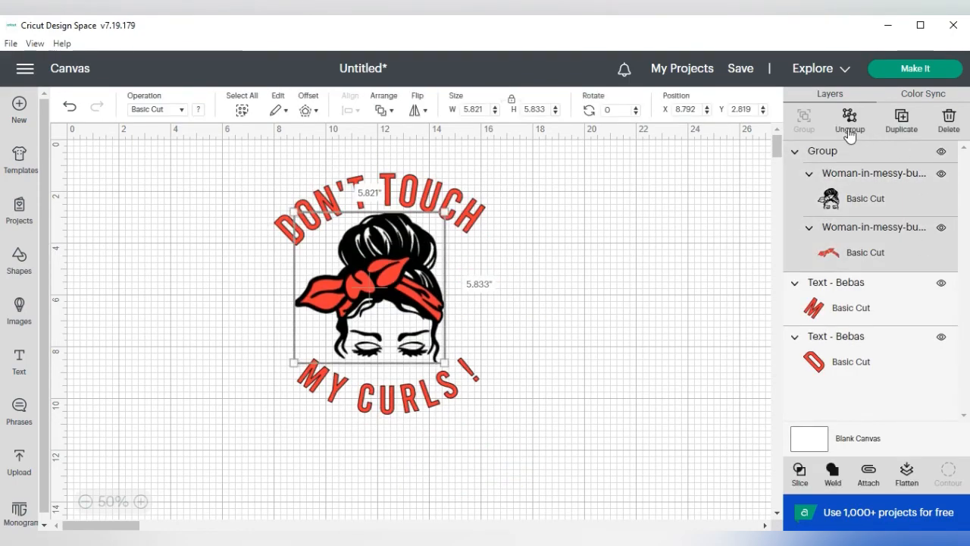
click(849, 121)
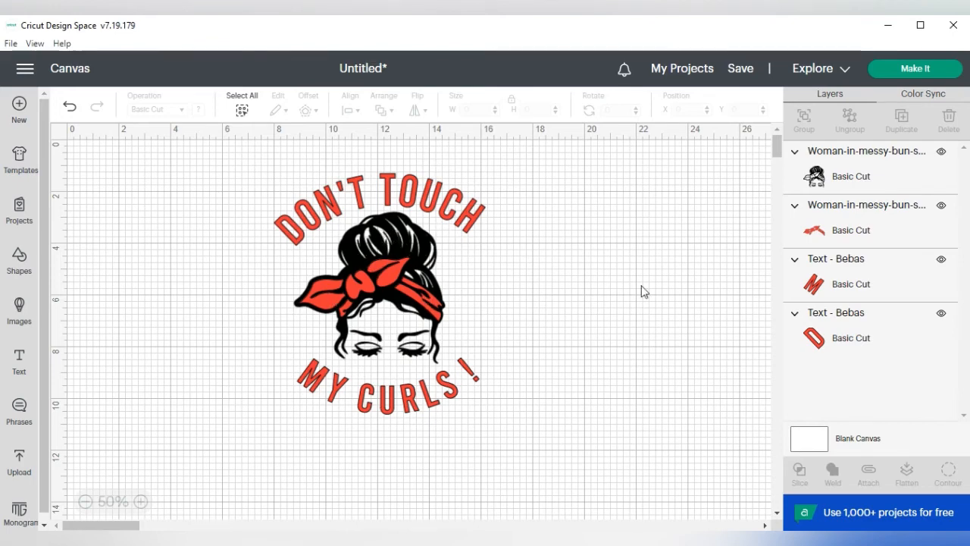
Step: Attach the red headscarf layer to the two red Bebas texts and align the attached set at about X 7.99, Y 1.32
click(877, 230)
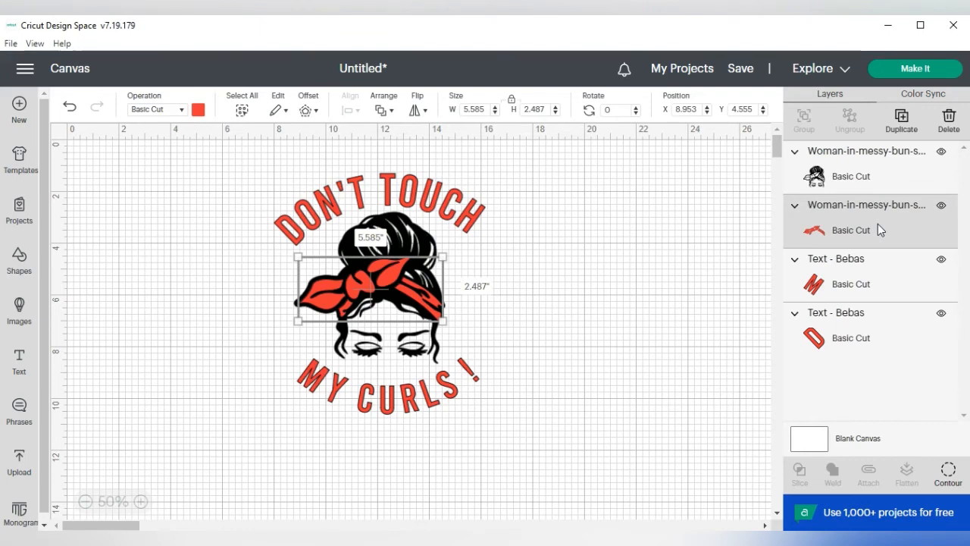
shift+click(857, 279)
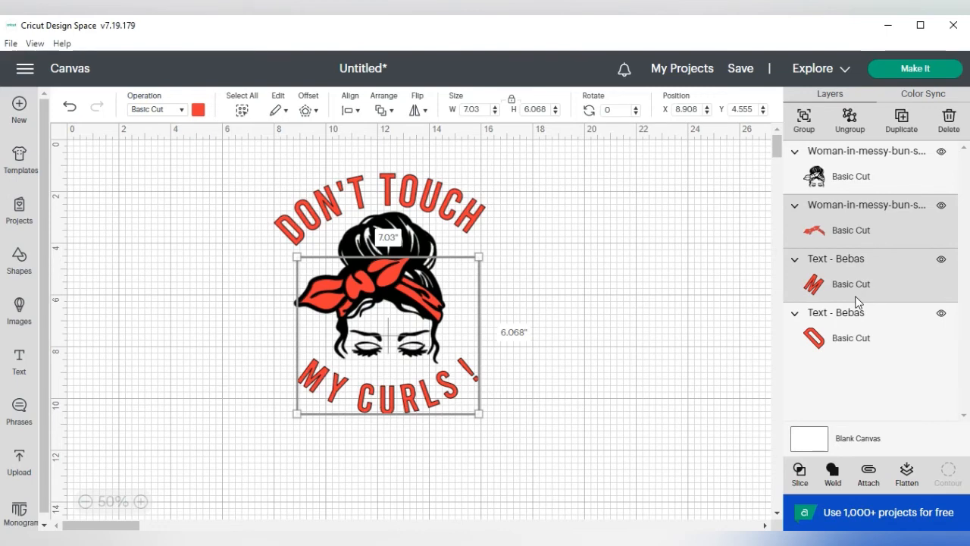
shift+click(848, 342)
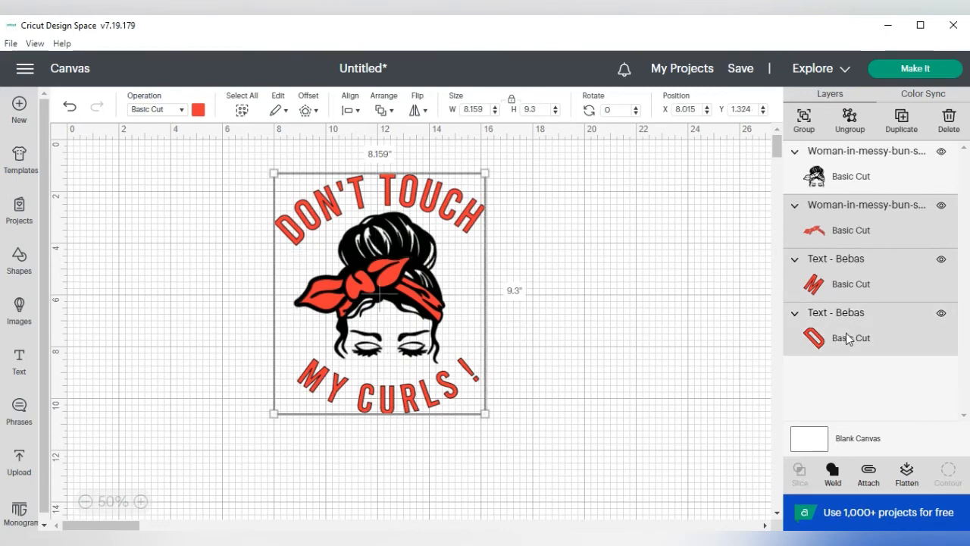
click(868, 476)
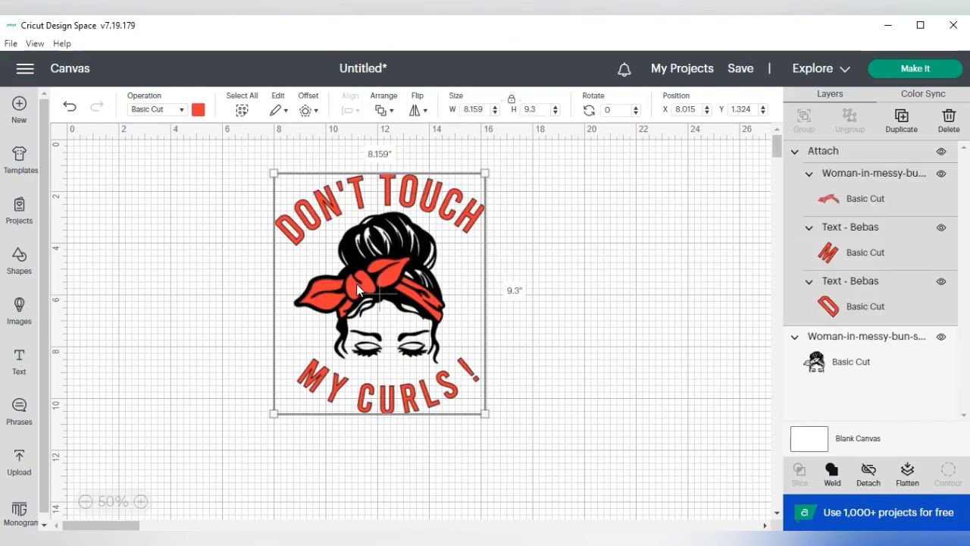
mouse_move(356, 284)
mouse_down()
mouse_move(524, 294)
mouse_move(592, 286)
mouse_move(546, 270)
mouse_move(452, 276)
mouse_move(561, 309)
mouse_move(504, 303)
mouse_move(454, 266)
mouse_move(378, 259)
mouse_move(356, 284)
mouse_up()
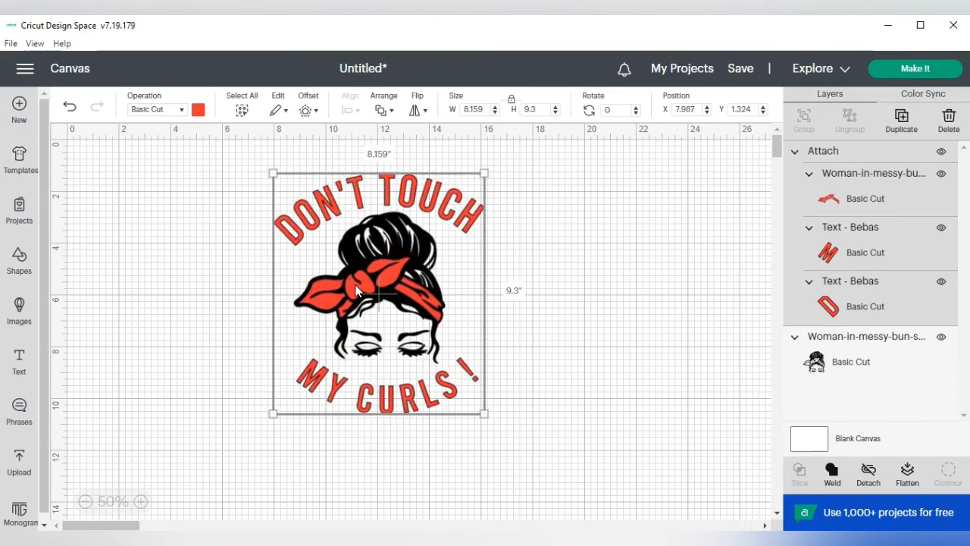
click(610, 269)
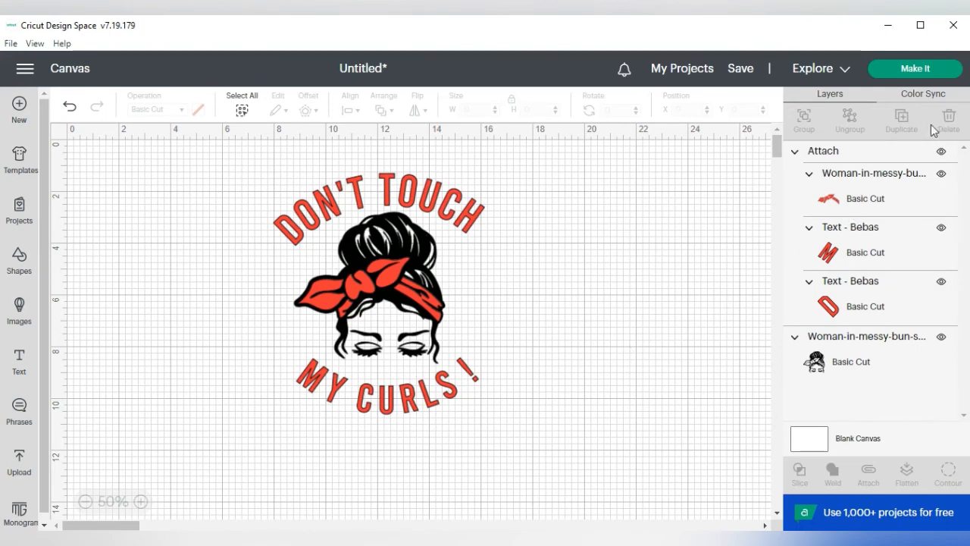
Step: Send the design to mat preparation and turn on Mirror for both the red mat and the black mat
click(908, 69)
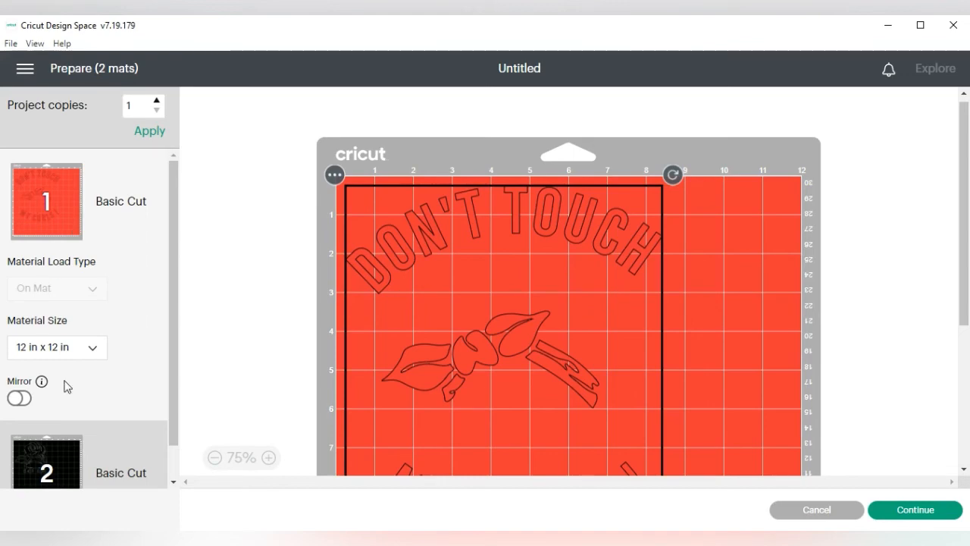
click(37, 459)
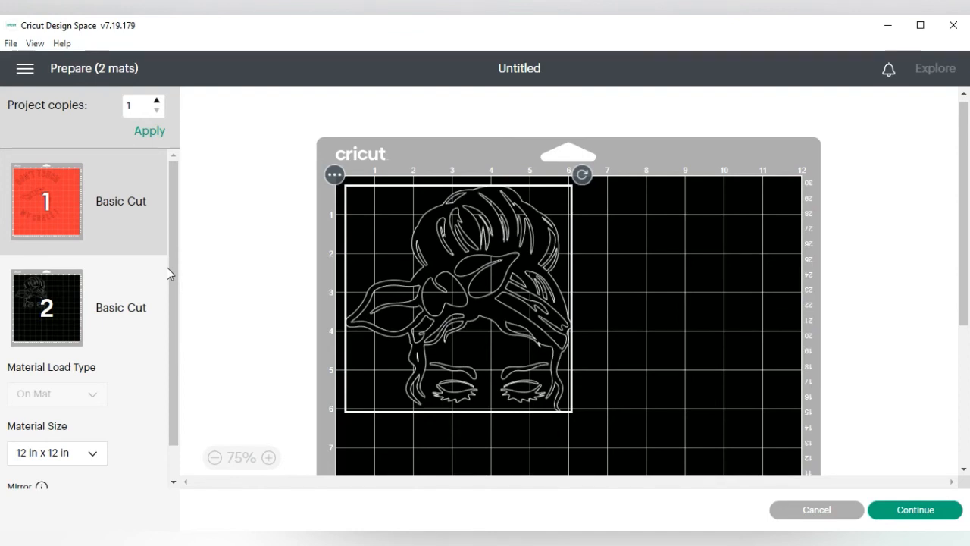
click(117, 221)
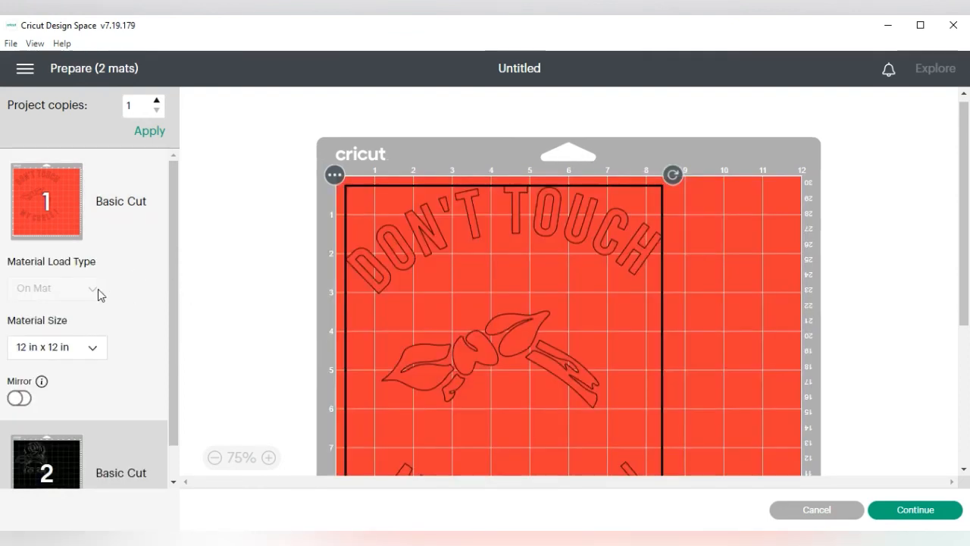
click(18, 400)
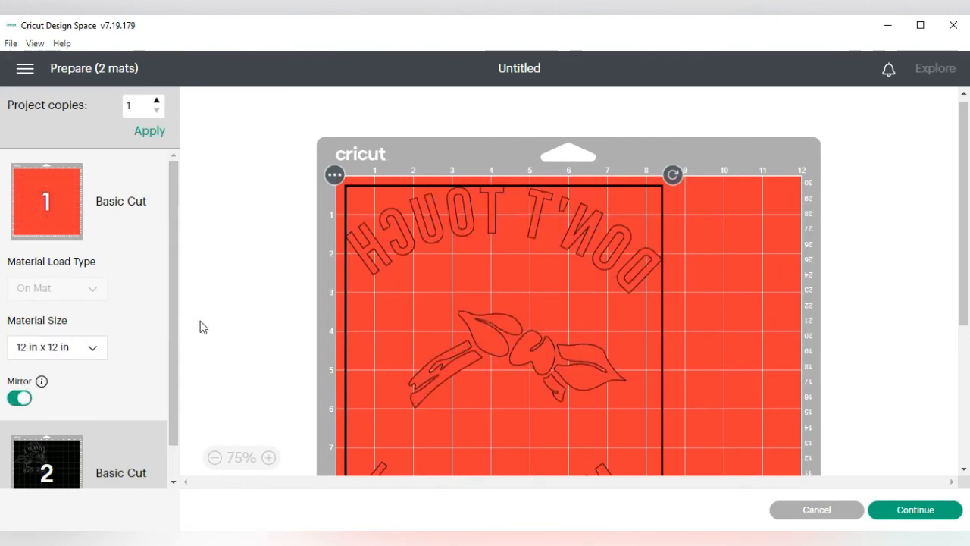
scroll(174, 318, down, 1)
click(82, 438)
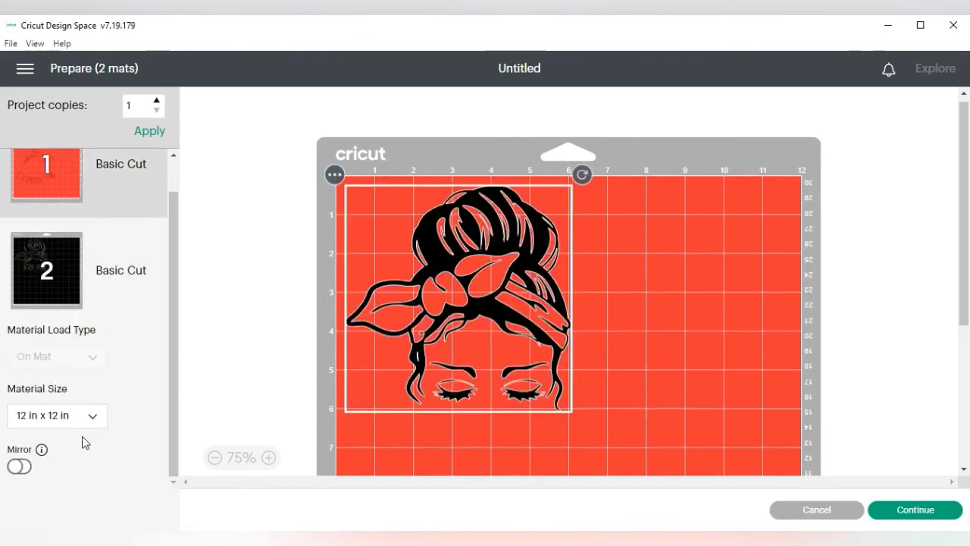
click(20, 466)
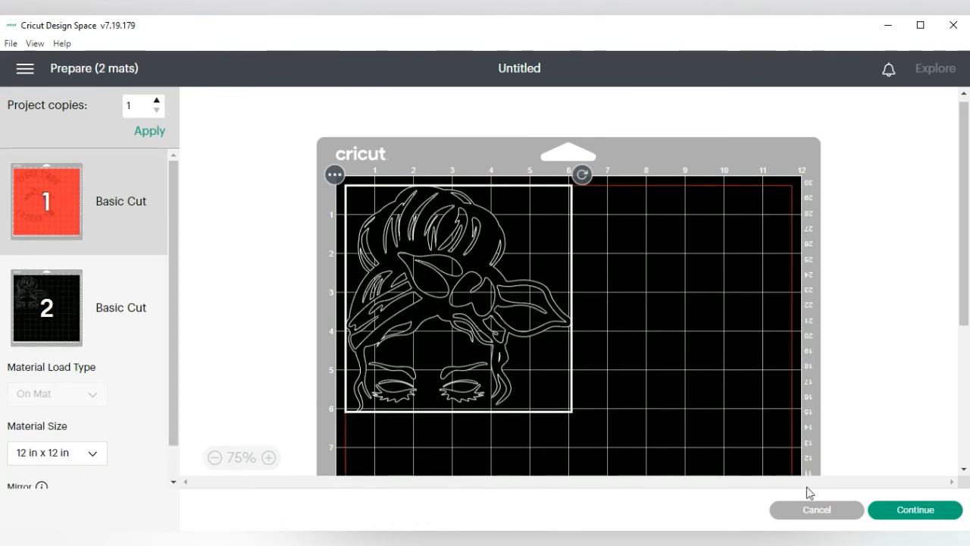
Step: Continue to the machine connection stage, cancel the cut and return to the canvas
click(914, 512)
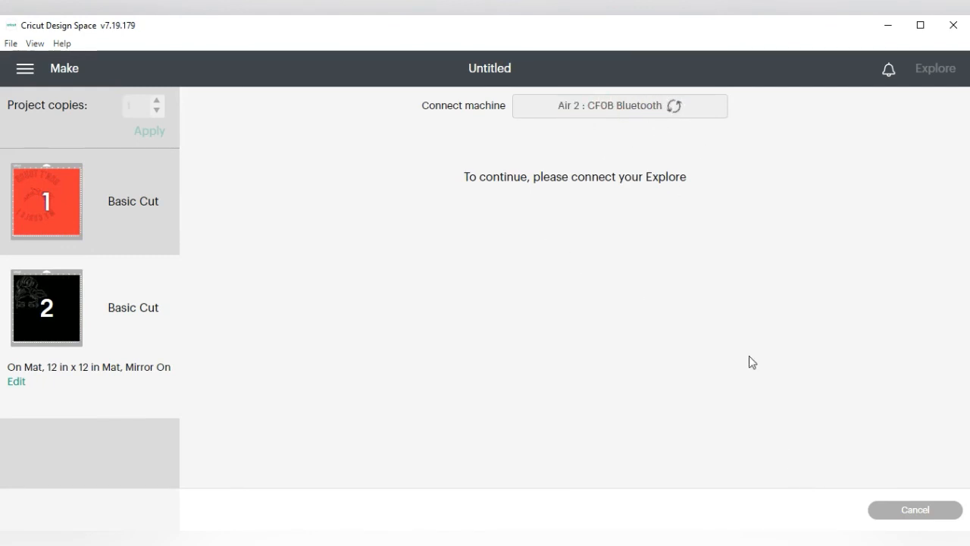
click(916, 515)
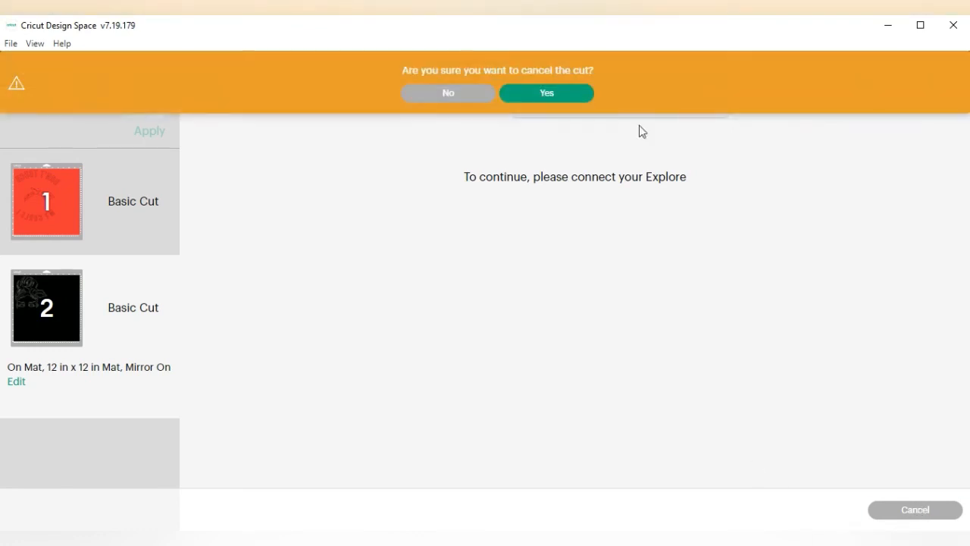
click(523, 94)
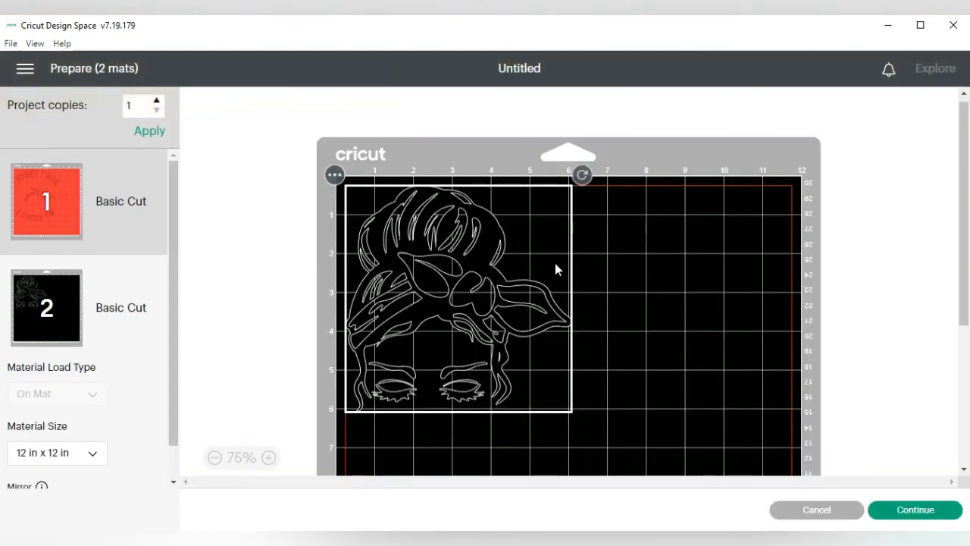
click(817, 510)
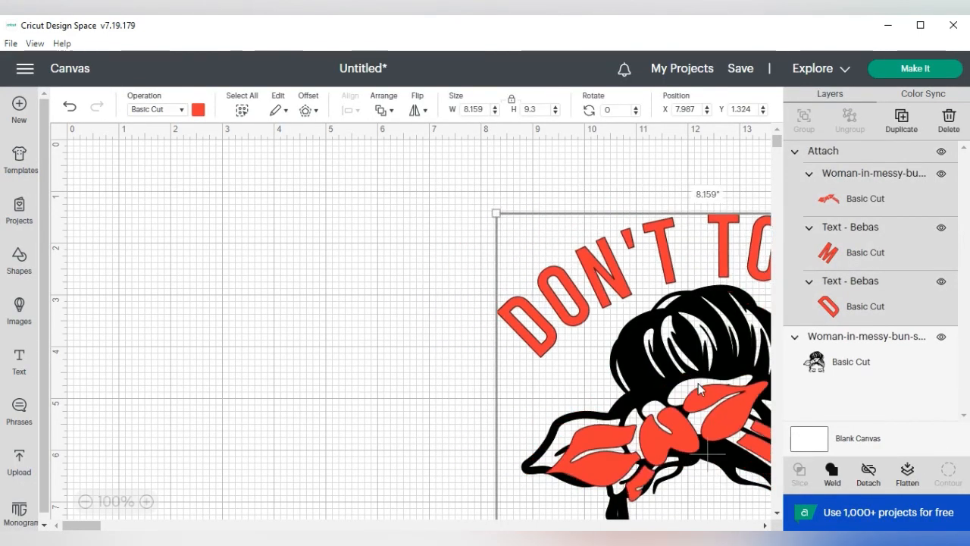
Step: Realign the attached red headscarf and texts over the black woman image at about X 8.0, Y 1.25
click(85, 501)
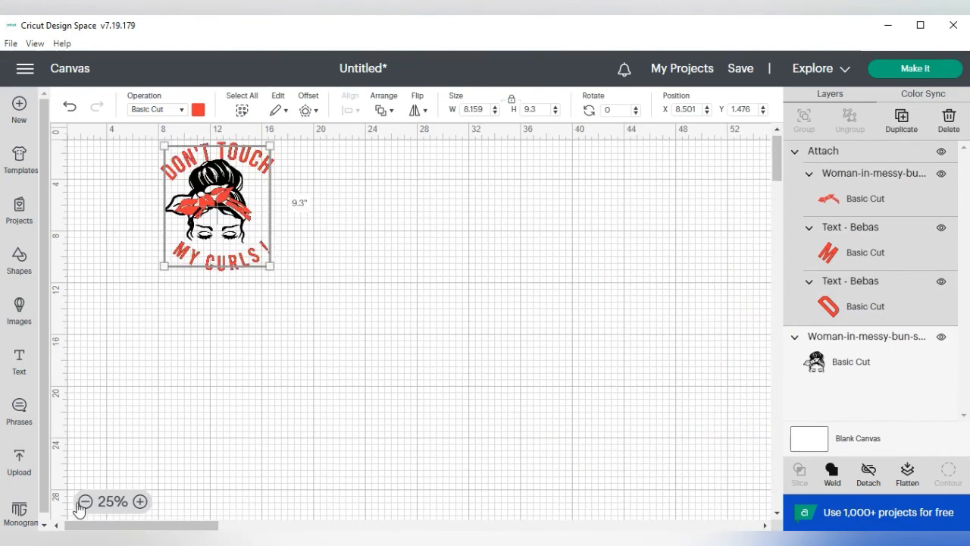
drag(224, 203, 211, 198)
click(345, 258)
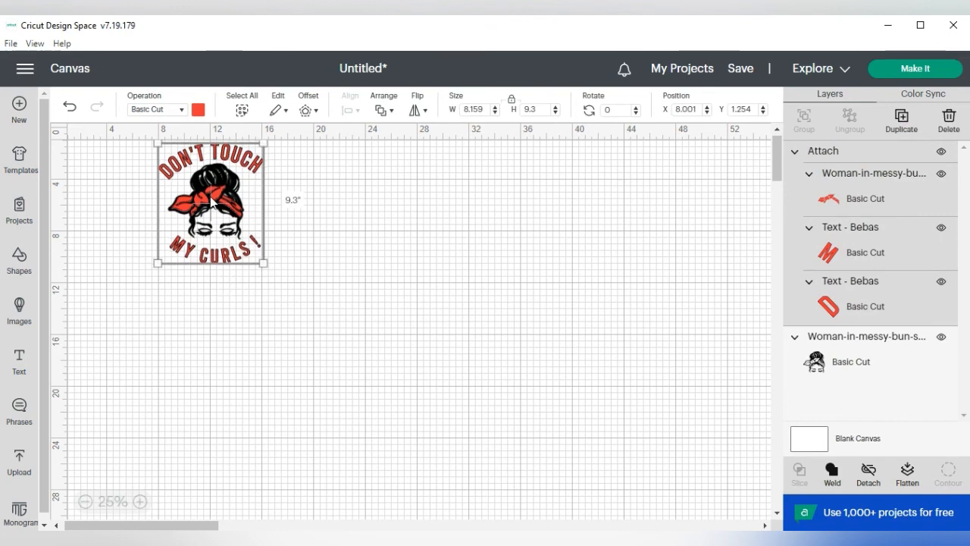
Step: Group the attached red layers with the black woman image and move the group to about X 14.17, Y 8.03
click(659, 255)
drag(114, 144, 315, 331)
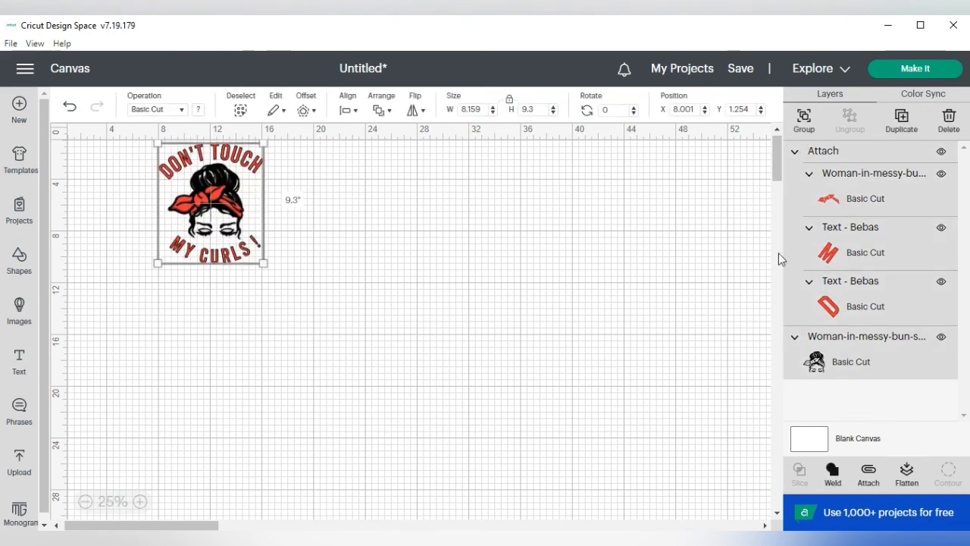
click(804, 119)
drag(193, 182, 268, 271)
click(140, 501)
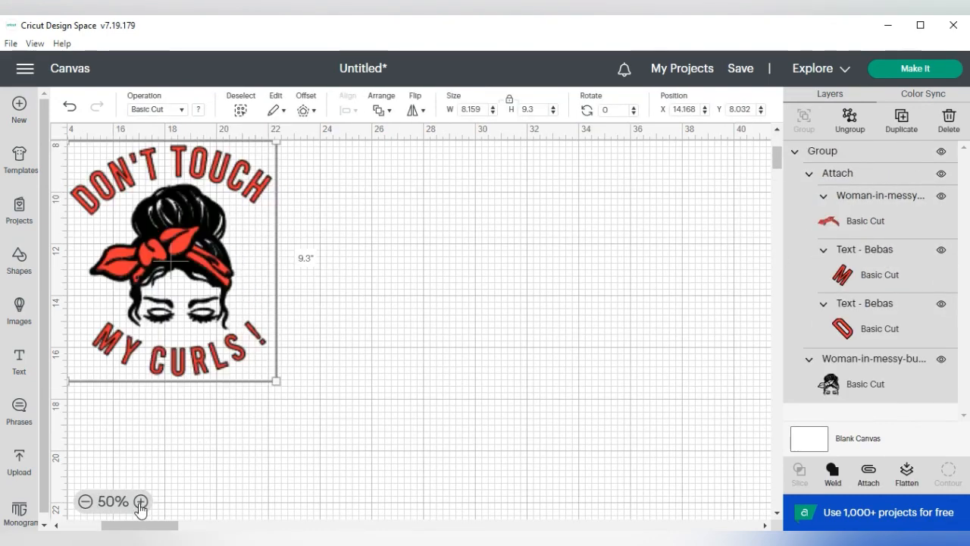